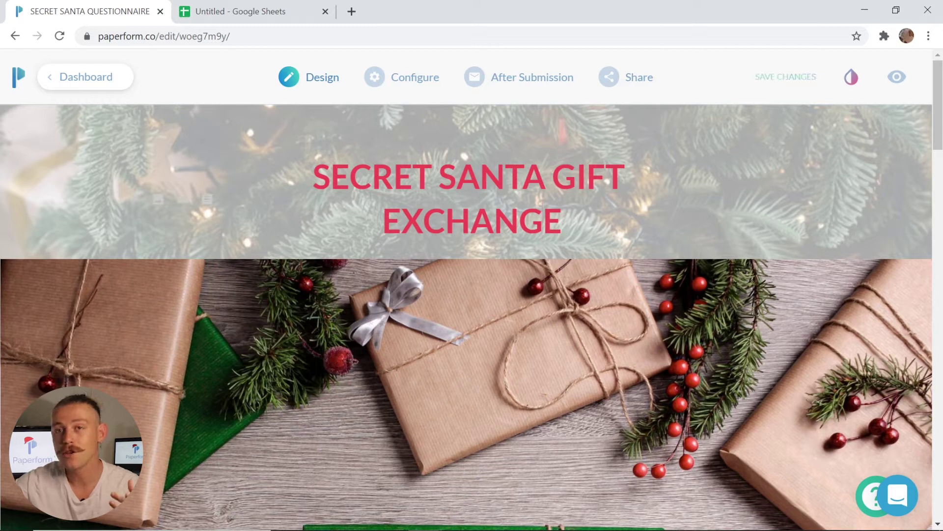
Step: Select the form heading text, then deselect it and scroll through the form
{"action": "key", "text": "End"}
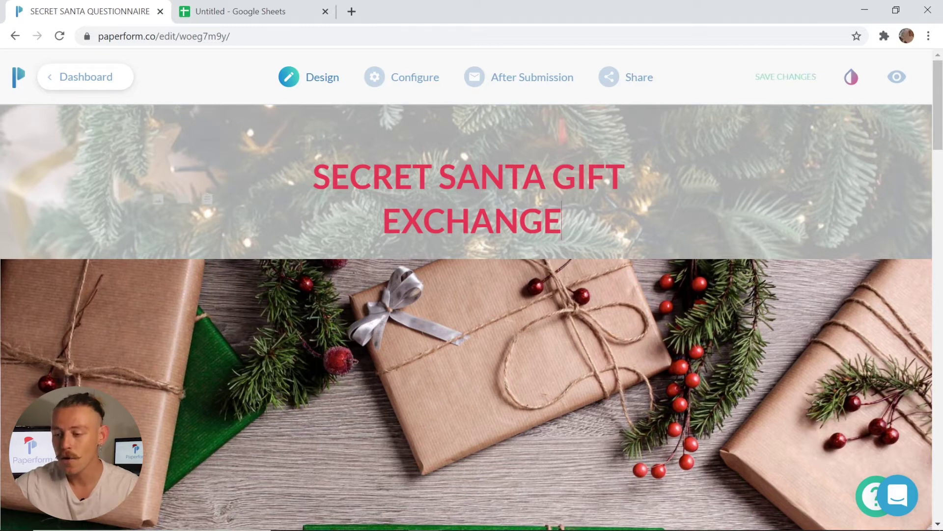
{"action": "key", "text": "shift+Home"}
{"action": "key", "text": "shift+Up"}
{"action": "key", "text": "shift+Home"}
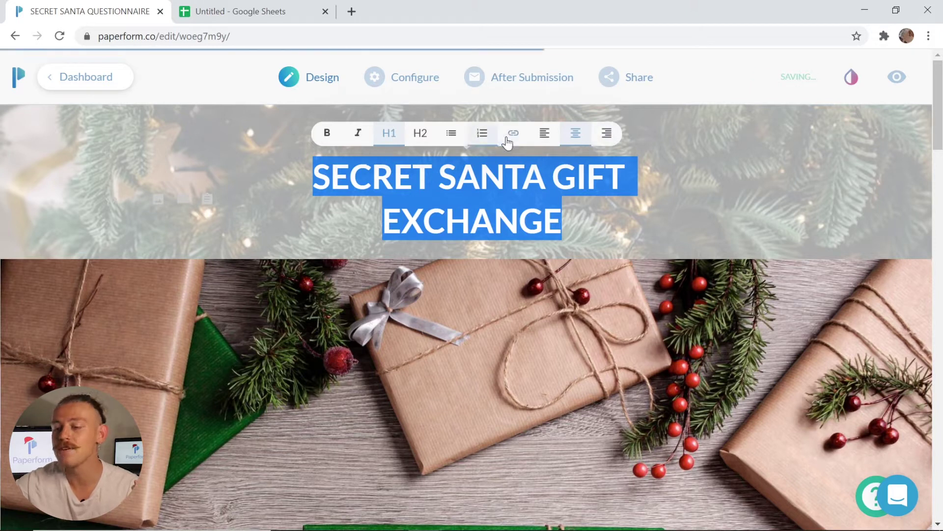
{"action": "key", "text": "Escape"}
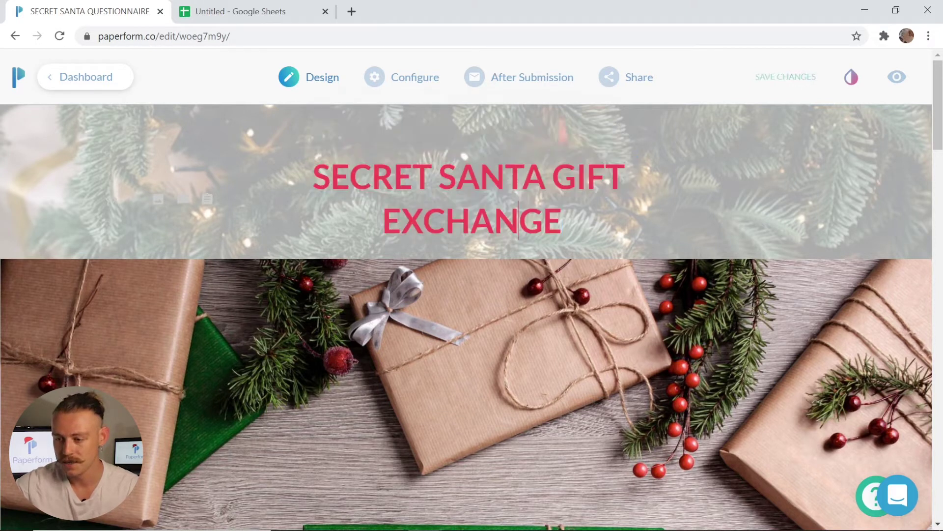
{"action": "scroll", "coordinate": [472, 290], "scroll_direction": "down", "scroll_amount": 5}
{"action": "scroll", "coordinate": [509, 243], "scroll_direction": "down", "scroll_amount": 8}
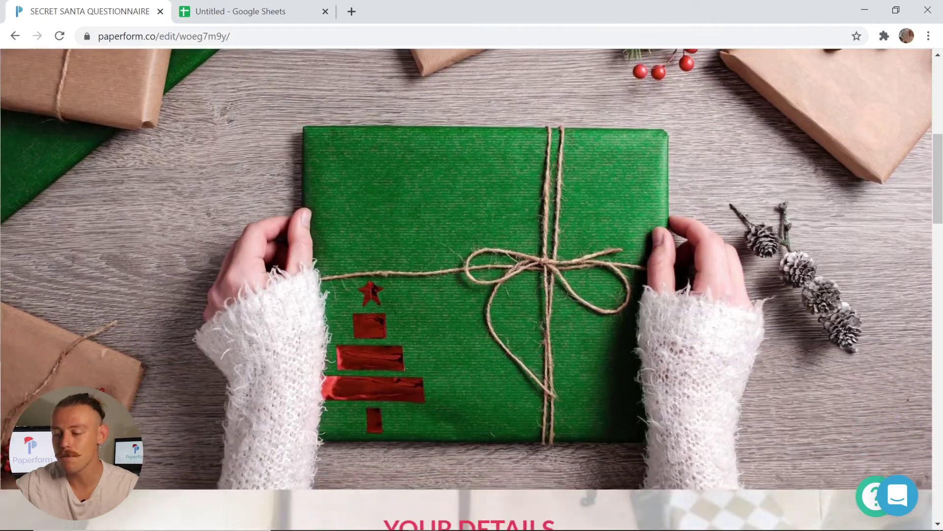
{"action": "scroll", "coordinate": [472, 290], "scroll_direction": "down", "scroll_amount": 10}
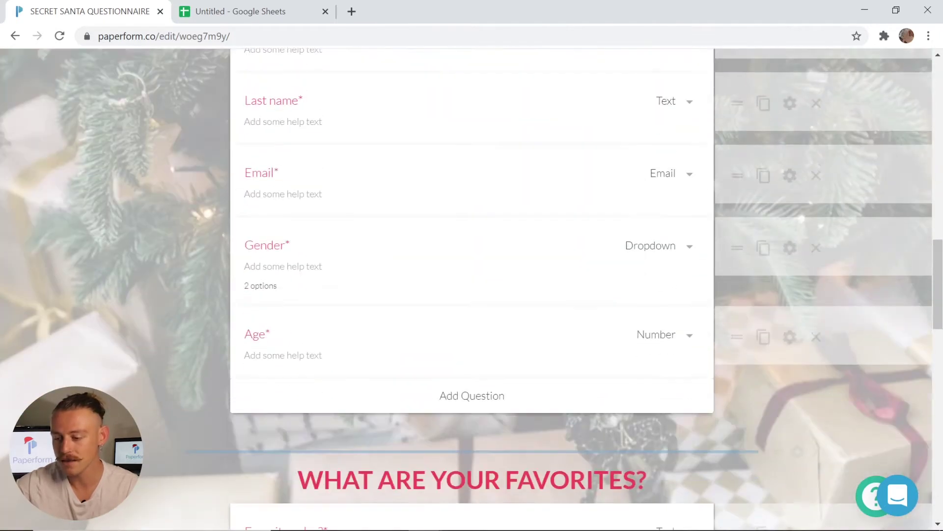
{"action": "scroll", "coordinate": [472, 290], "scroll_direction": "down", "scroll_amount": 11}
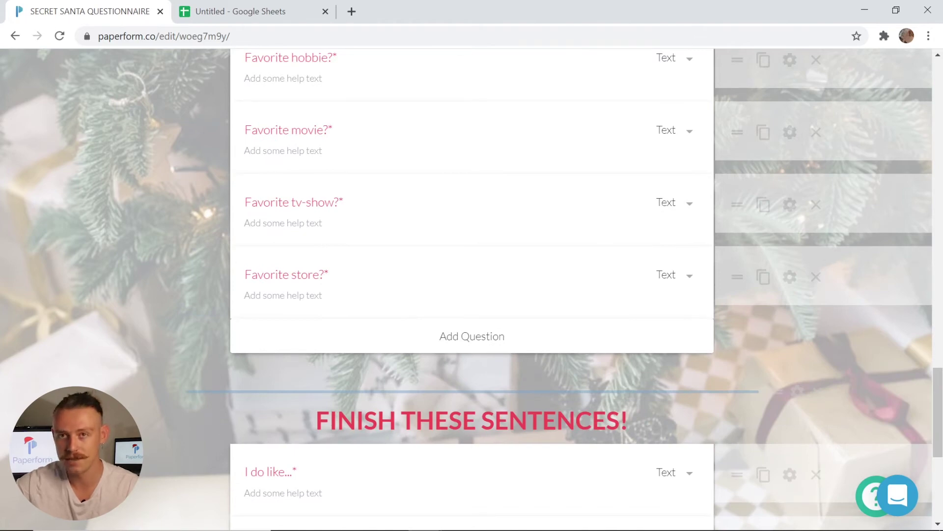
{"action": "scroll", "coordinate": [472, 290], "scroll_direction": "up", "scroll_amount": 20}
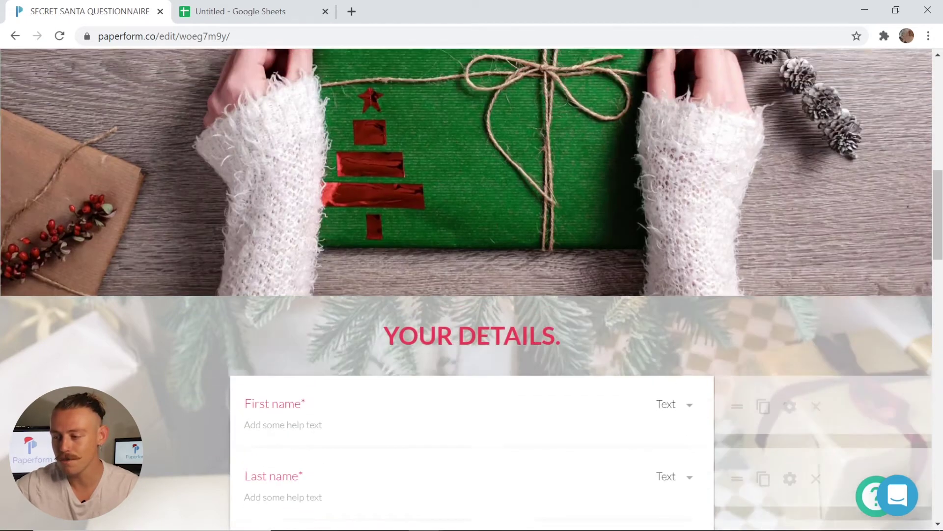
{"action": "scroll", "coordinate": [489, 434], "scroll_direction": "up", "scroll_amount": 3}
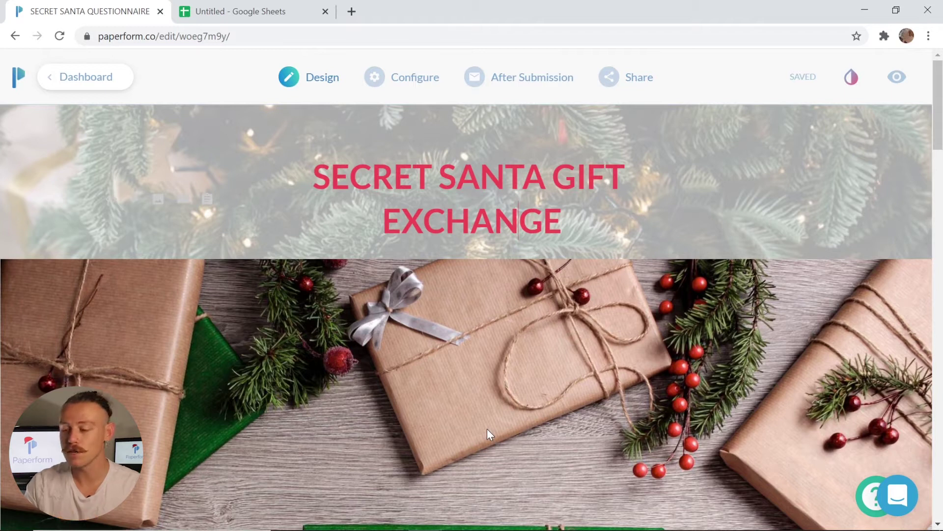
Step: Start deleting the gift photo banner but cancel to keep it
{"action": "left_click", "coordinate": [489, 434]}
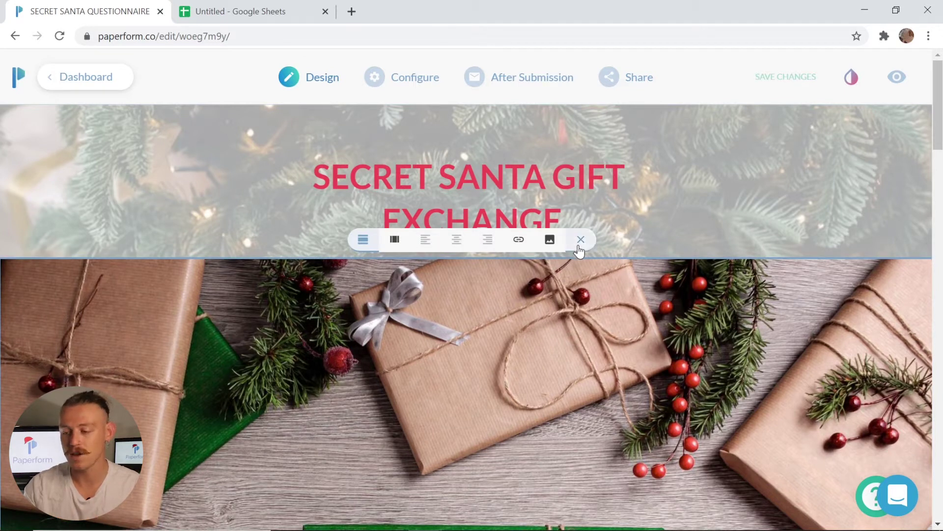
{"action": "left_click", "coordinate": [581, 240]}
{"action": "left_click", "coordinate": [606, 118]}
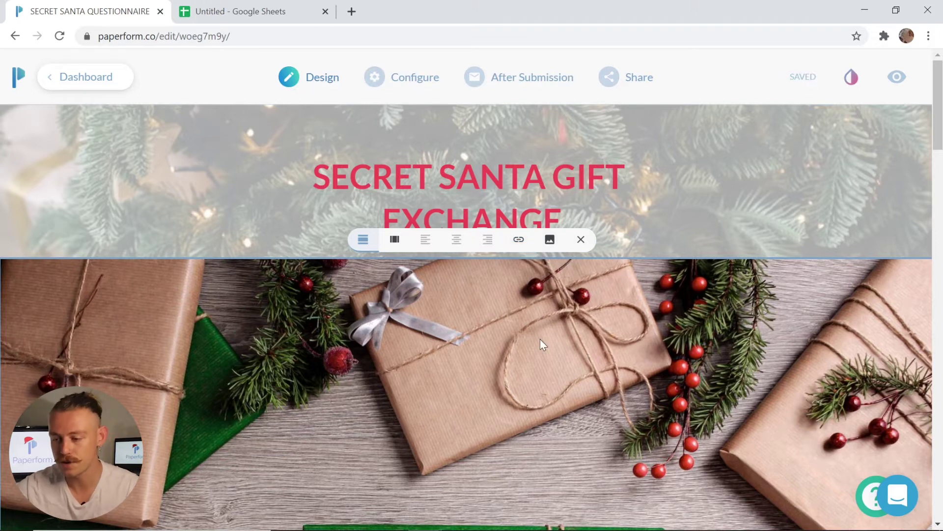
Step: Select the First name question's label text and move into its help text
{"action": "scroll", "coordinate": [540, 339], "scroll_direction": "down", "scroll_amount": 3}
{"action": "scroll", "coordinate": [540, 339], "scroll_direction": "down", "scroll_amount": 10}
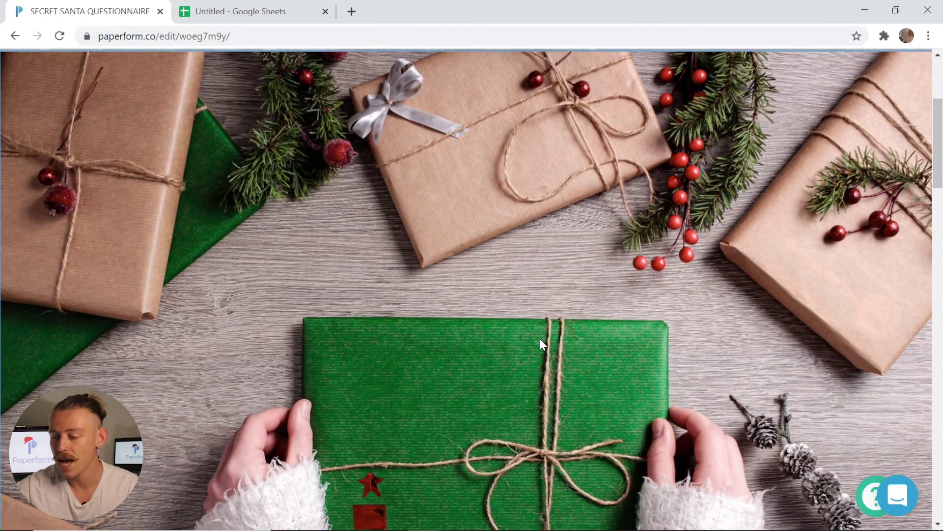
{"action": "scroll", "coordinate": [543, 344], "scroll_direction": "down", "scroll_amount": 3}
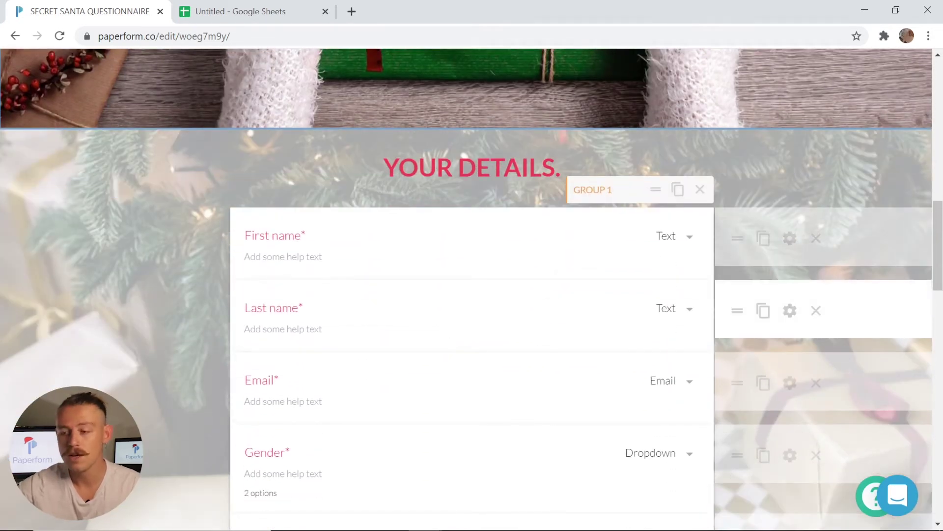
{"action": "left_click", "coordinate": [295, 235]}
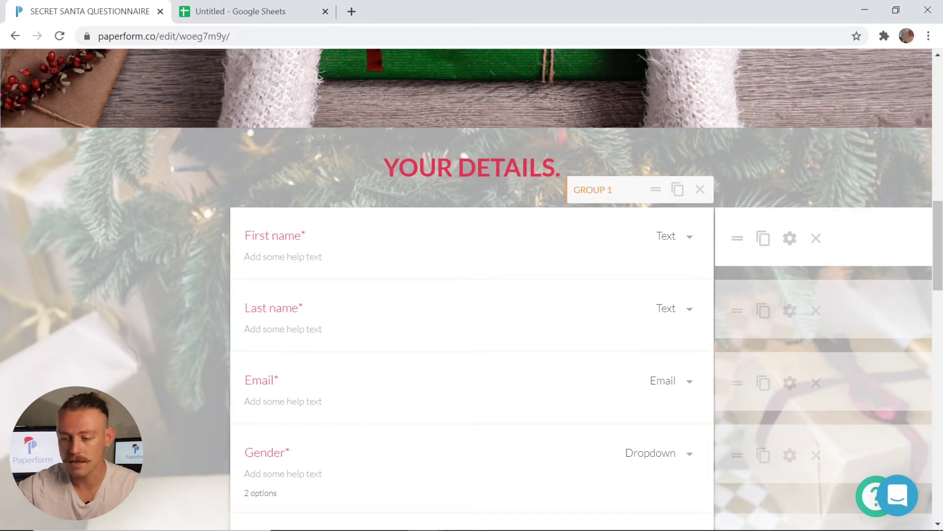
{"action": "left_click_drag", "start_coordinate": [300, 235], "coordinate": [206, 236]}
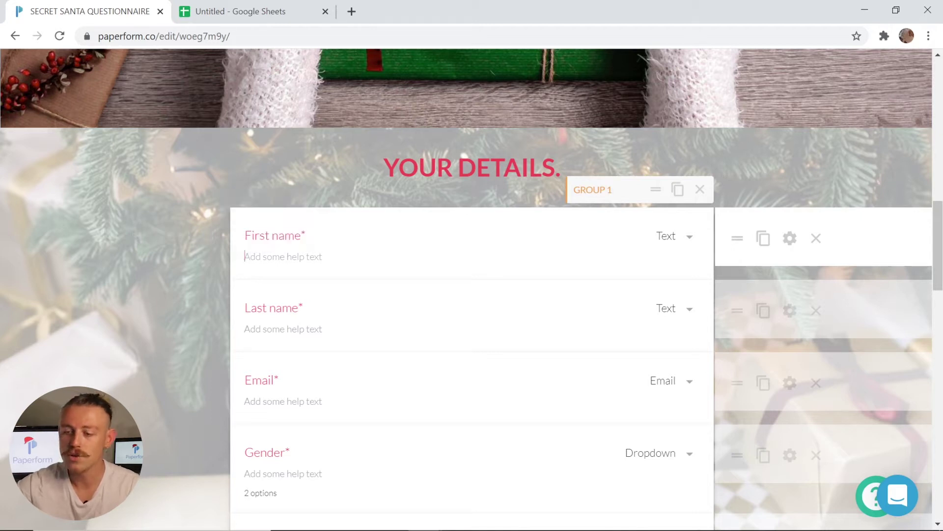
{"action": "left_click", "coordinate": [296, 271]}
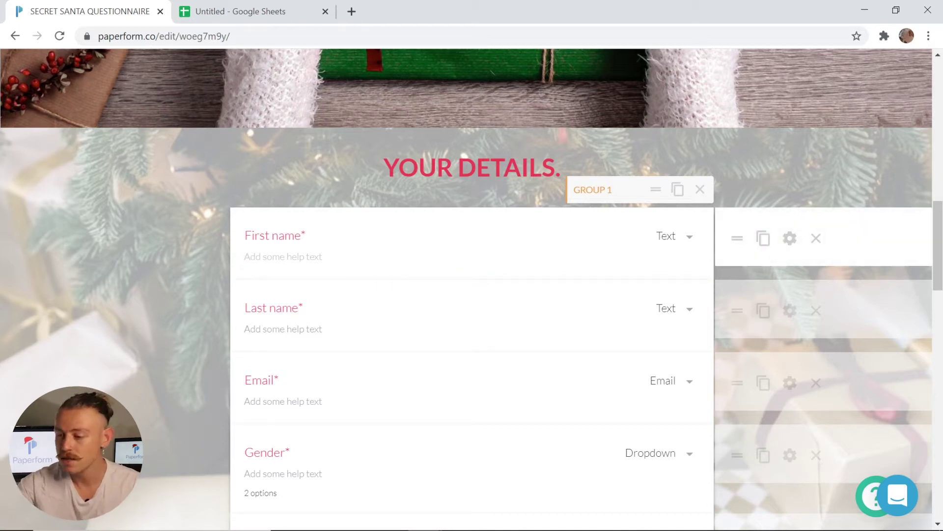
Step: Browse the First name question types and drag it to a new position in the group
{"action": "left_click", "coordinate": [691, 238]}
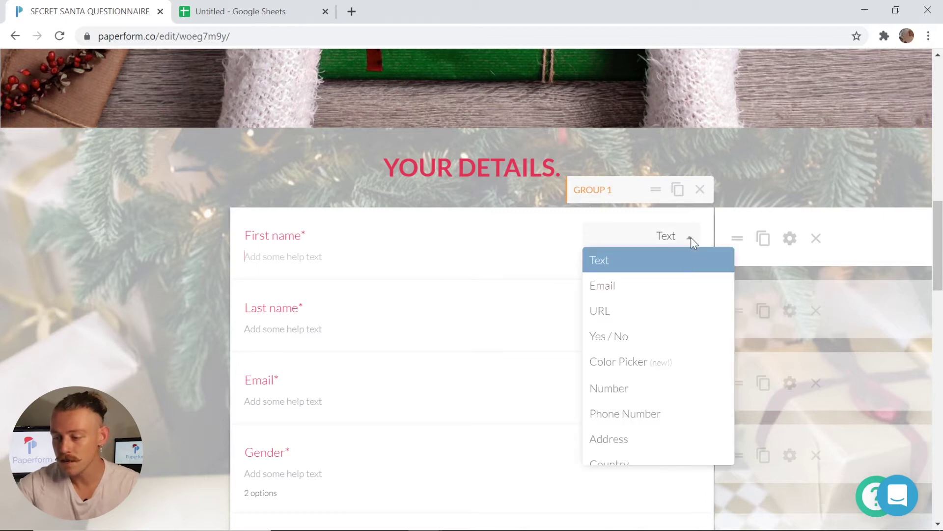
{"action": "scroll", "coordinate": [668, 327], "scroll_direction": "down", "scroll_amount": 4}
{"action": "scroll", "coordinate": [670, 325], "scroll_direction": "down", "scroll_amount": 3}
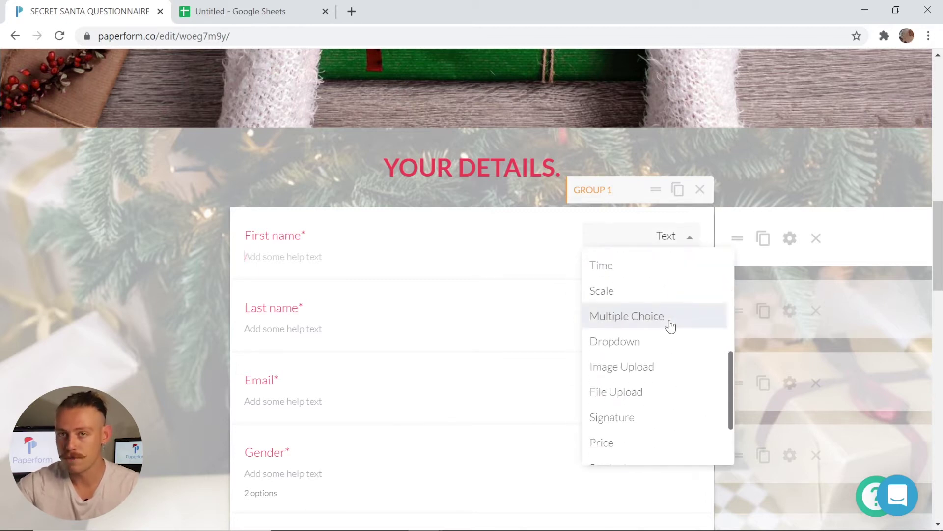
{"action": "scroll", "coordinate": [669, 324], "scroll_direction": "down", "scroll_amount": 3}
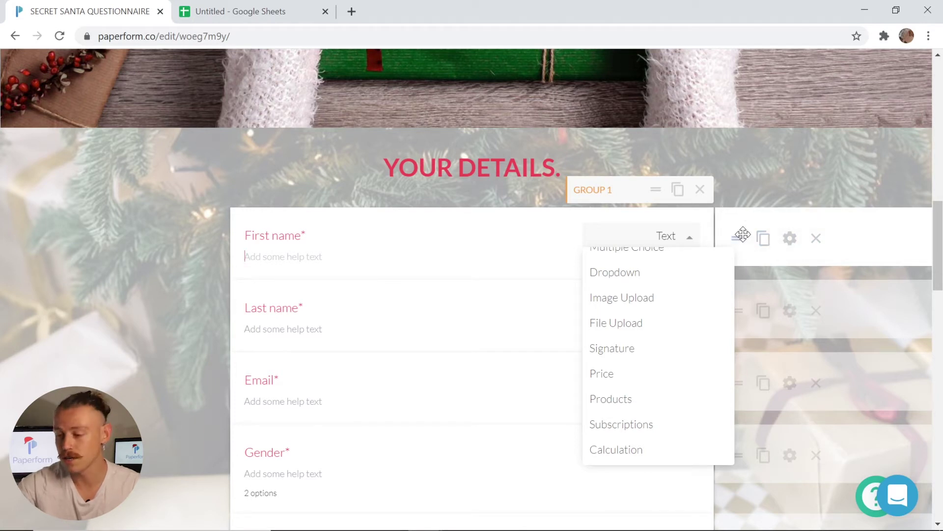
{"action": "left_click_drag", "start_coordinate": [742, 234], "coordinate": [743, 262]}
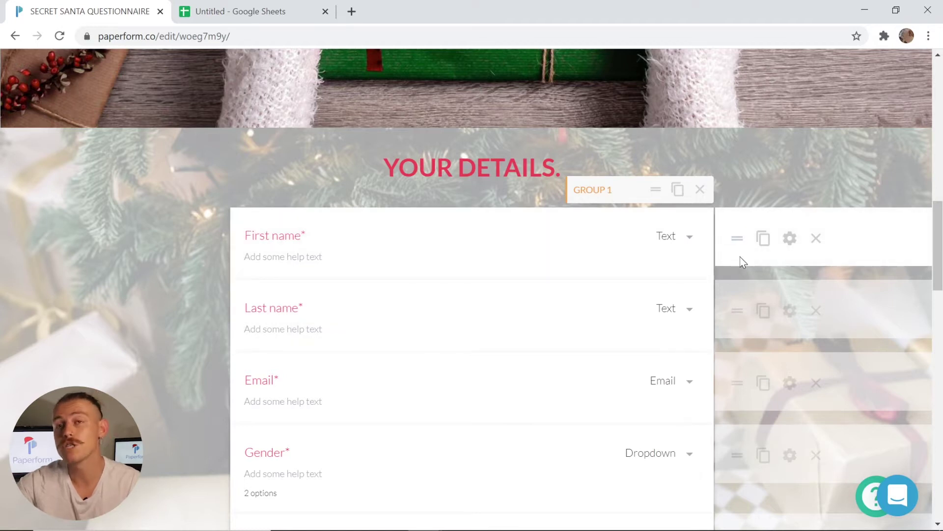
Step: Review the First name question's settings, then continue down the form
{"action": "left_click", "coordinate": [788, 241]}
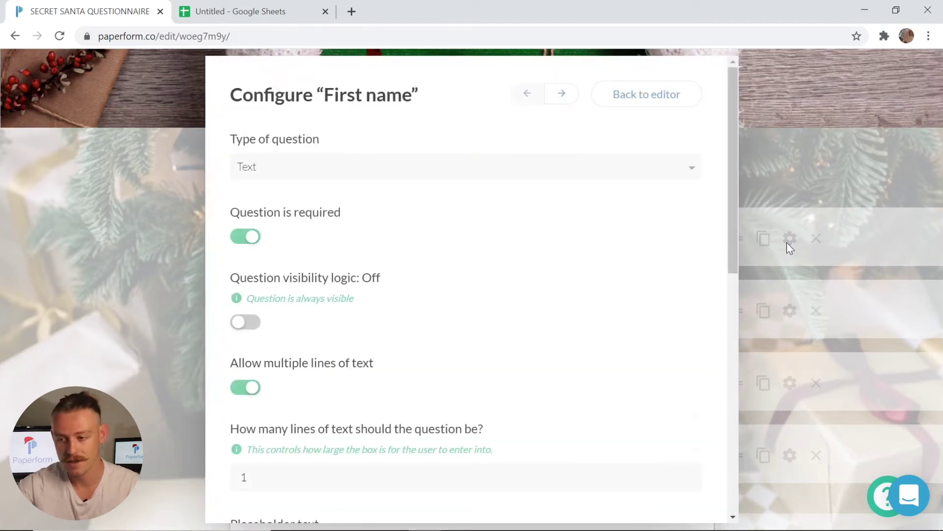
{"action": "scroll", "coordinate": [491, 303], "scroll_direction": "down", "scroll_amount": 2}
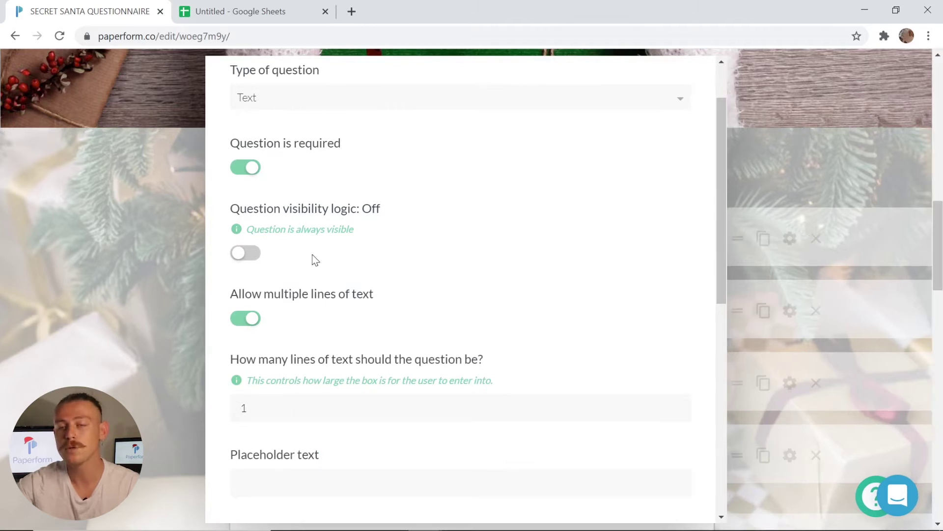
{"action": "scroll", "coordinate": [315, 259], "scroll_direction": "down", "scroll_amount": 2}
{"action": "scroll", "coordinate": [313, 255], "scroll_direction": "down", "scroll_amount": 10}
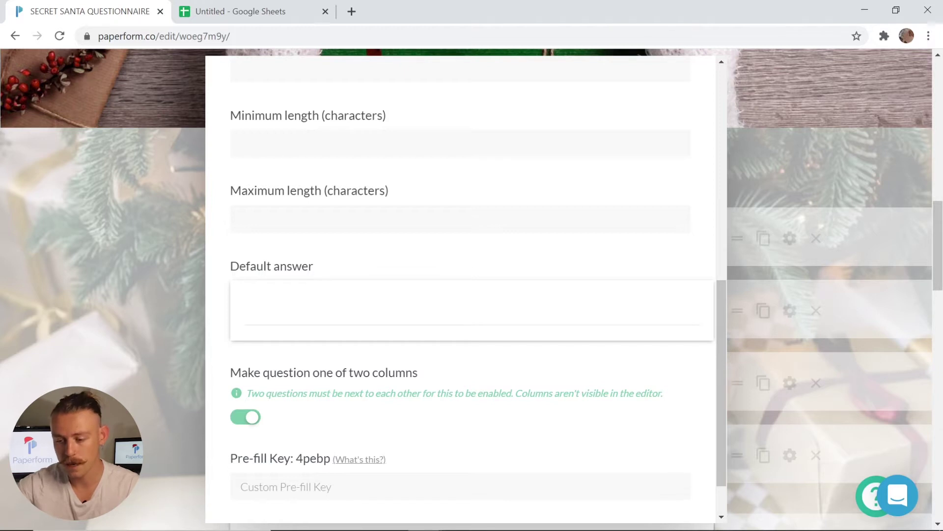
{"action": "left_click", "coordinate": [82, 290]}
{"action": "scroll", "coordinate": [203, 317], "scroll_direction": "down", "scroll_amount": 3}
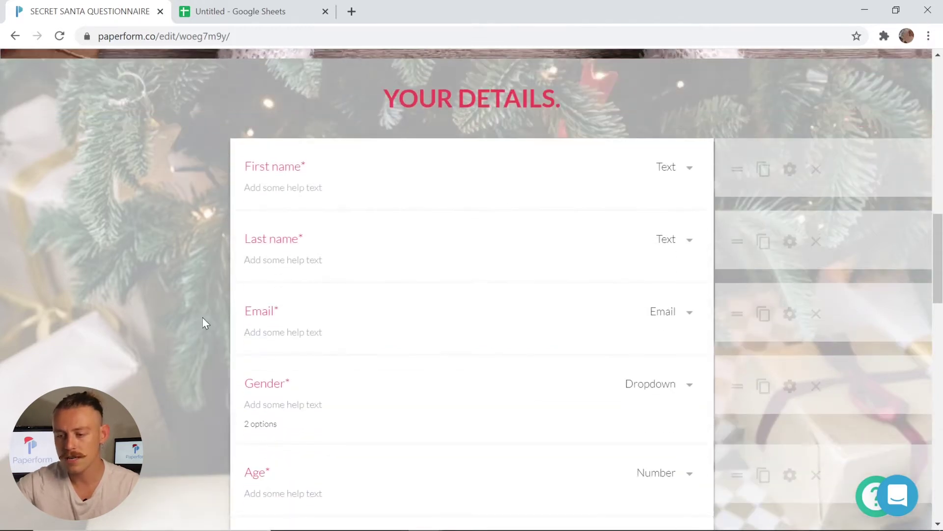
{"action": "scroll", "coordinate": [202, 317], "scroll_direction": "down", "scroll_amount": 1}
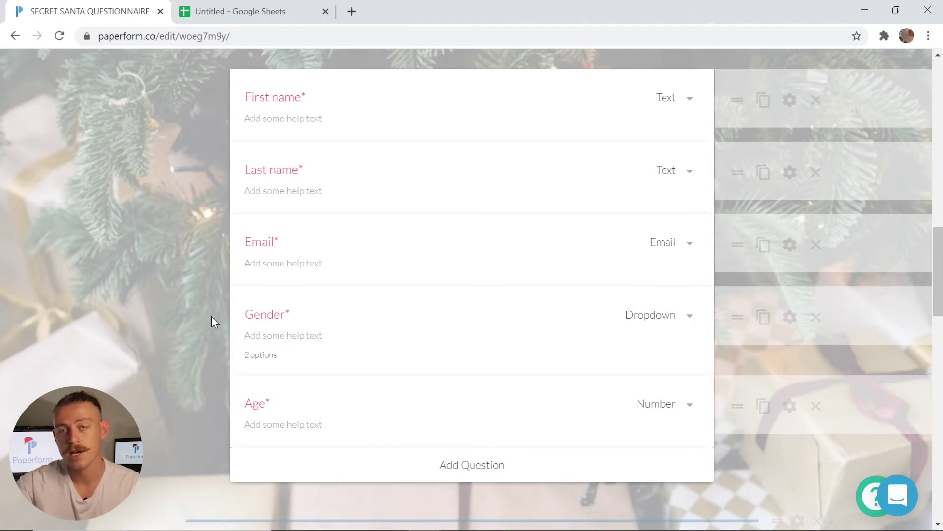
{"action": "scroll", "coordinate": [273, 297], "scroll_direction": "up", "scroll_amount": 3}
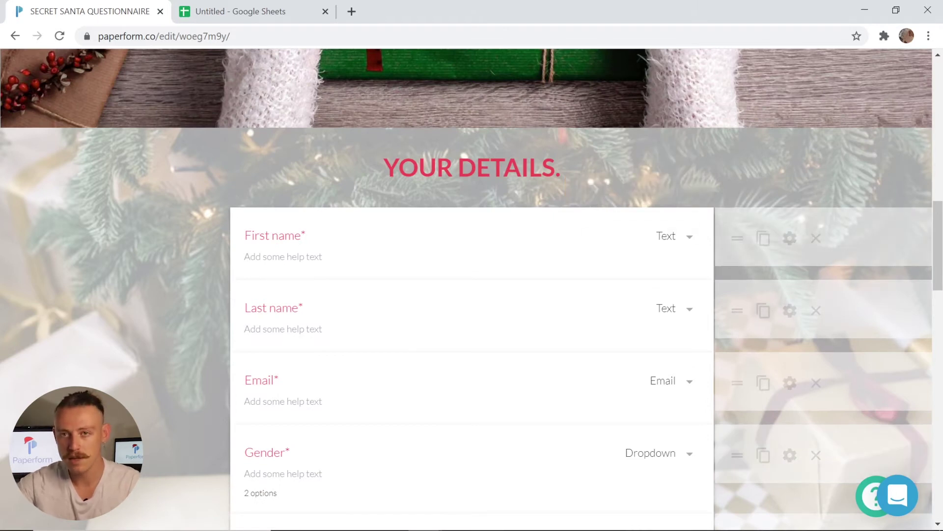
{"action": "scroll", "coordinate": [472, 290], "scroll_direction": "down", "scroll_amount": 9}
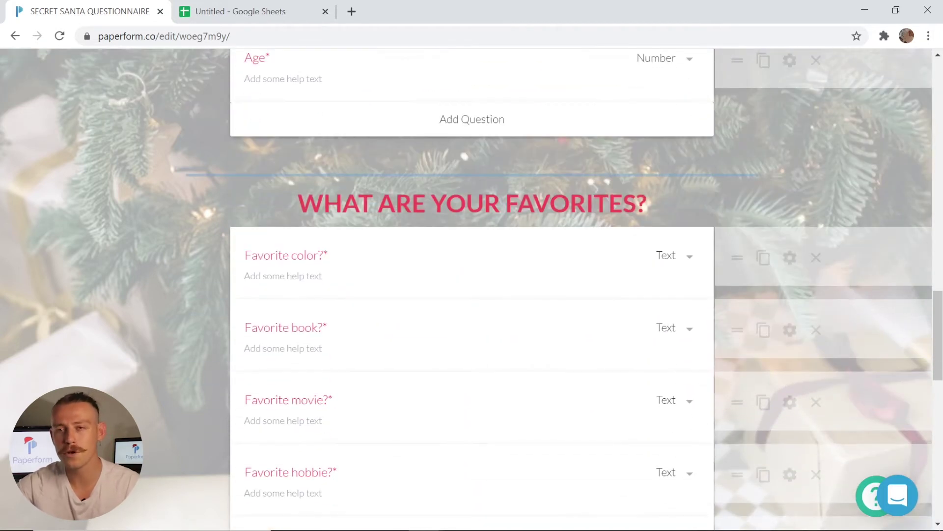
{"action": "scroll", "coordinate": [472, 290], "scroll_direction": "down", "scroll_amount": 1}
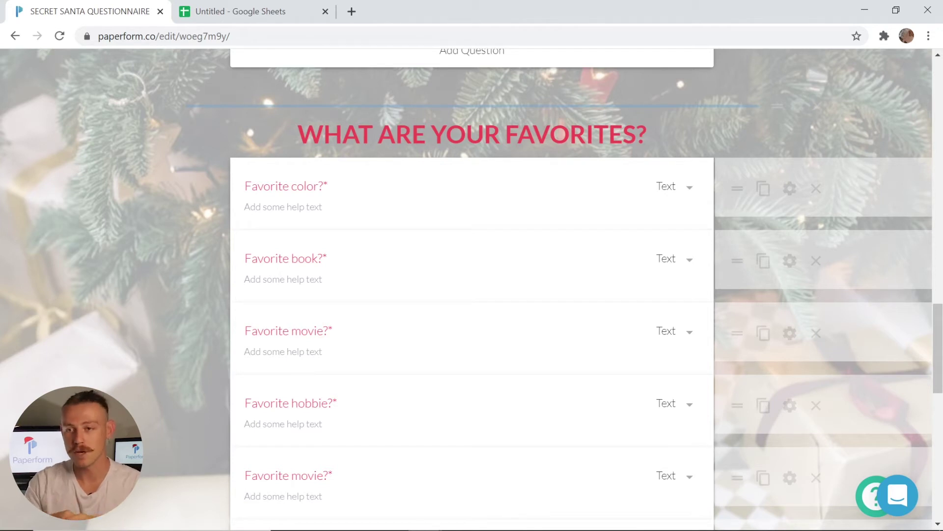
{"action": "scroll", "coordinate": [471, 290], "scroll_direction": "down", "scroll_amount": 10}
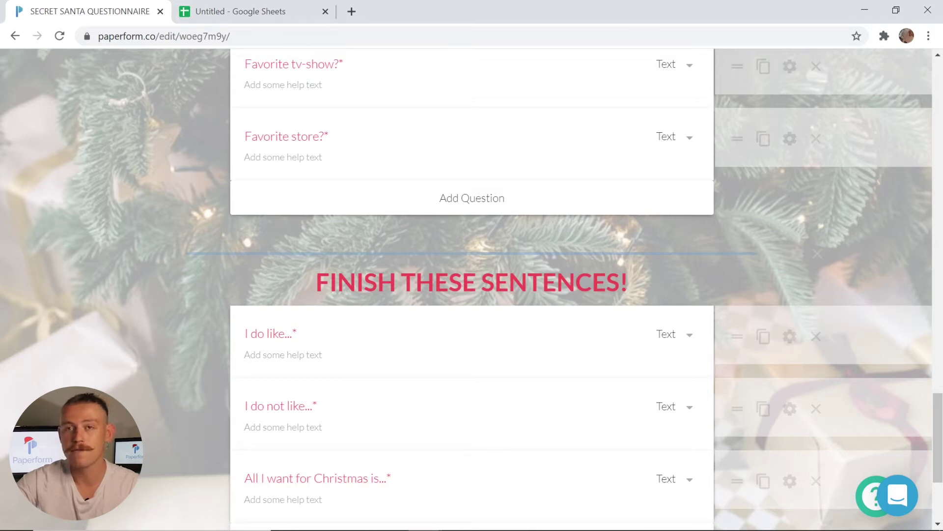
{"action": "mouse_move", "coordinate": [193, 231]}
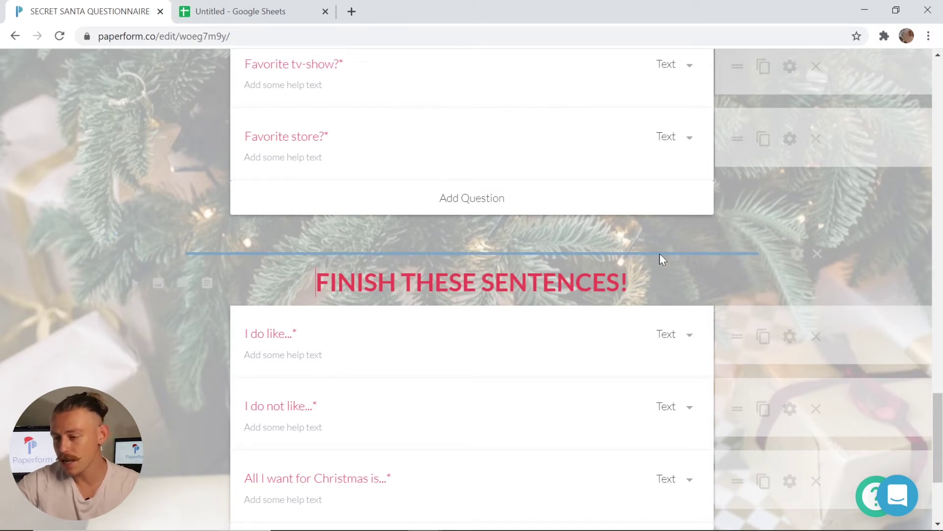
{"action": "left_click", "coordinate": [797, 254]}
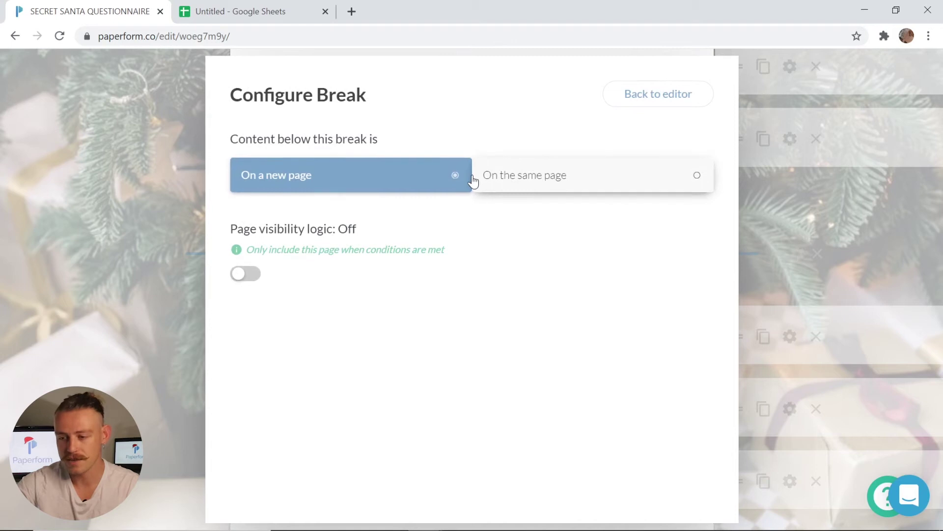
{"action": "left_click", "coordinate": [528, 182]}
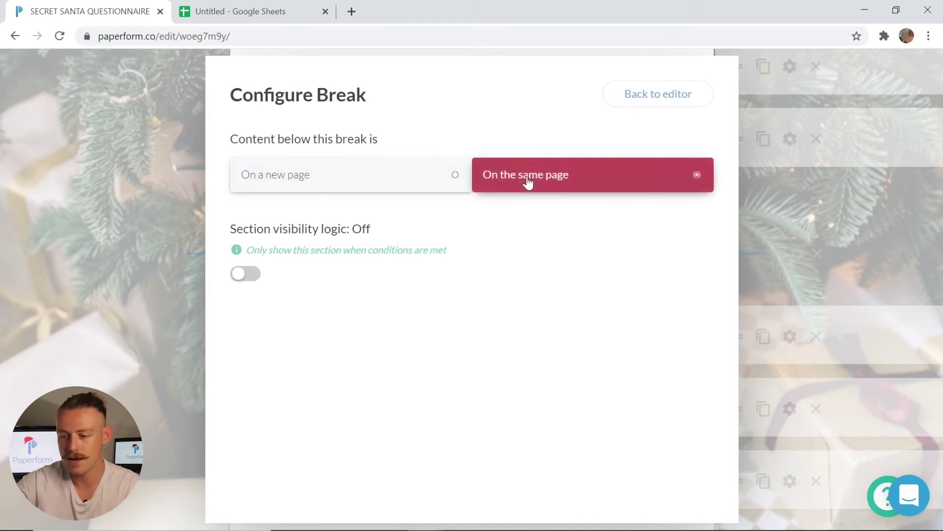
{"action": "left_click", "coordinate": [350, 180]}
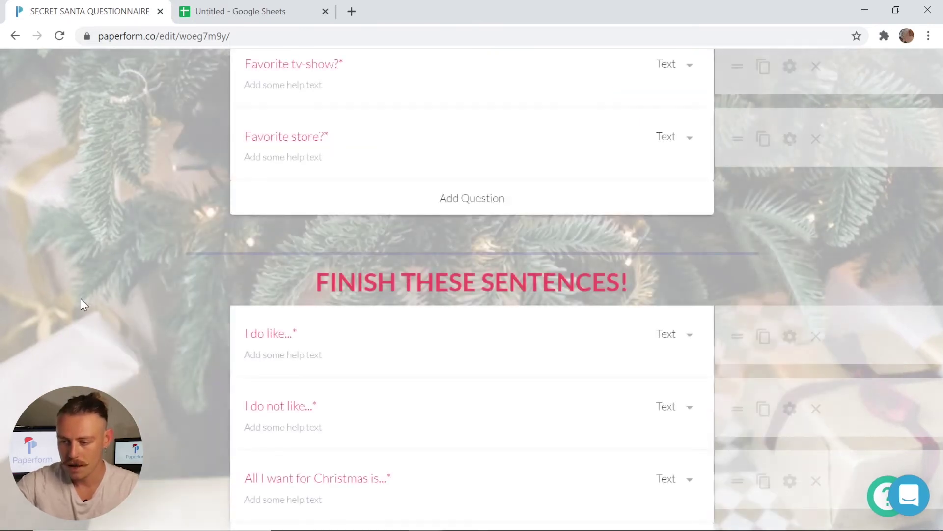
{"action": "scroll", "coordinate": [467, 314], "scroll_direction": "down", "scroll_amount": 2}
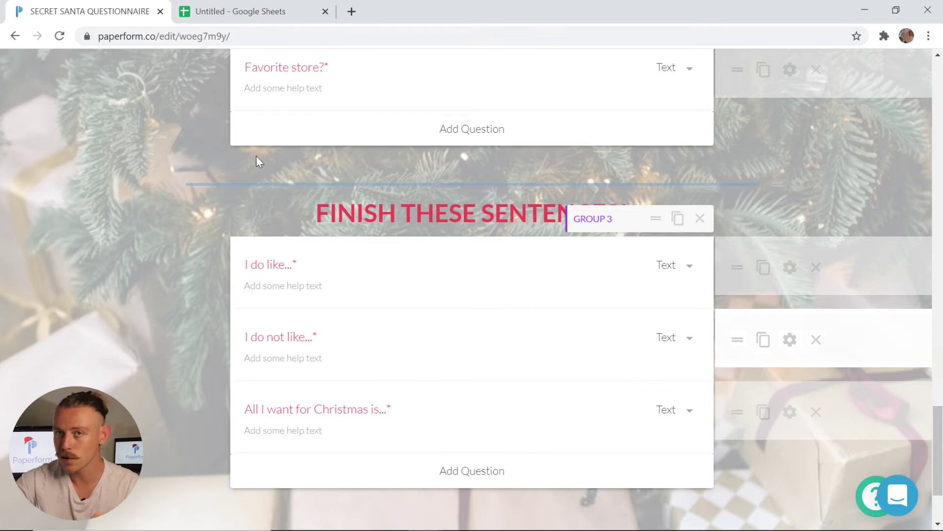
Step: Rename the untitled spreadsheet to 'Secret Santa'
{"action": "left_click", "coordinate": [236, 11]}
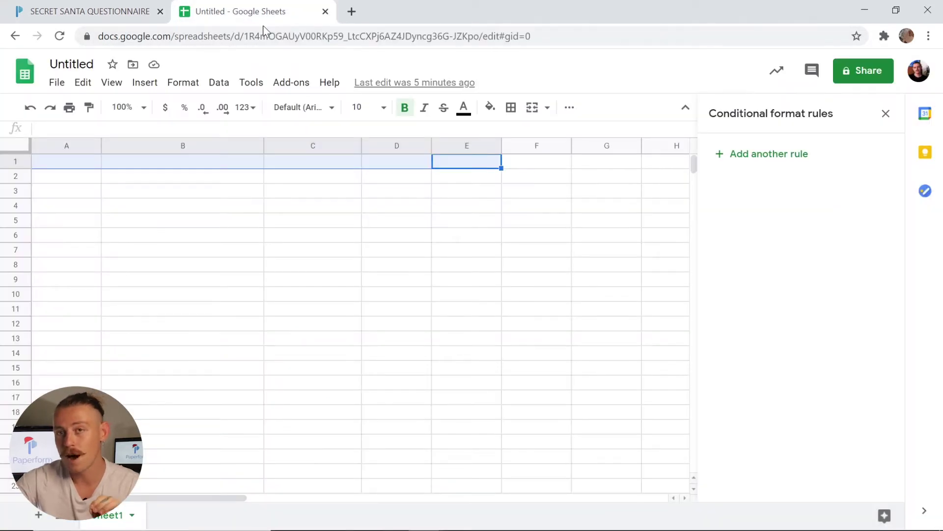
{"action": "left_click", "coordinate": [71, 64]}
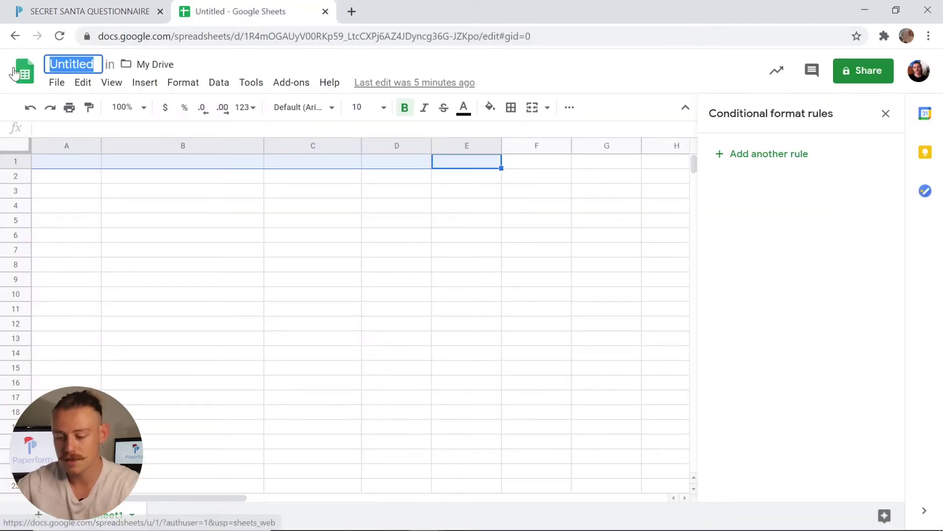
{"action": "type", "text": "Secret "}
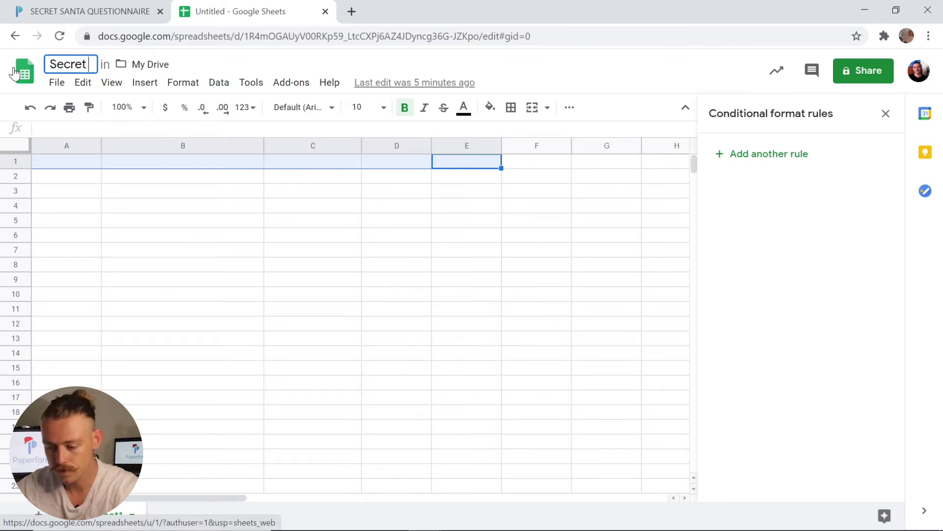
{"action": "type", "text": "Santa"}
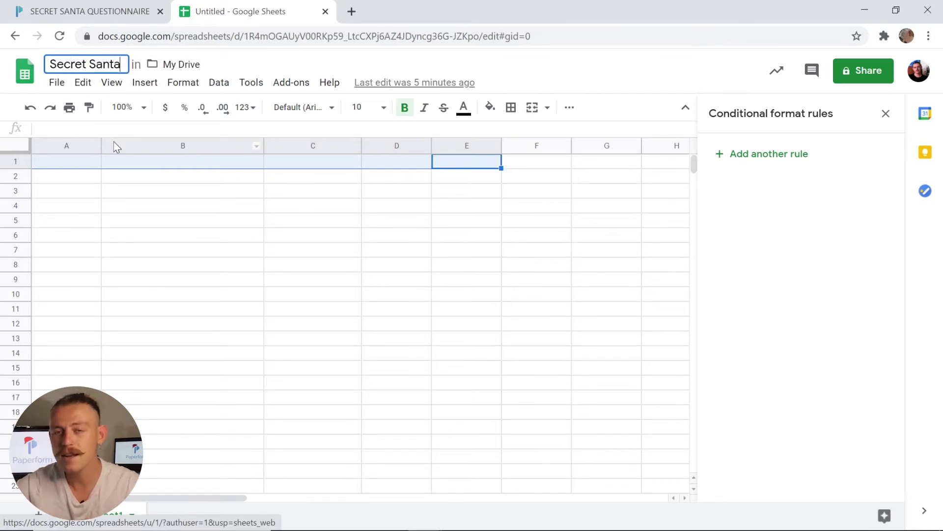
{"action": "left_click", "coordinate": [80, 177]}
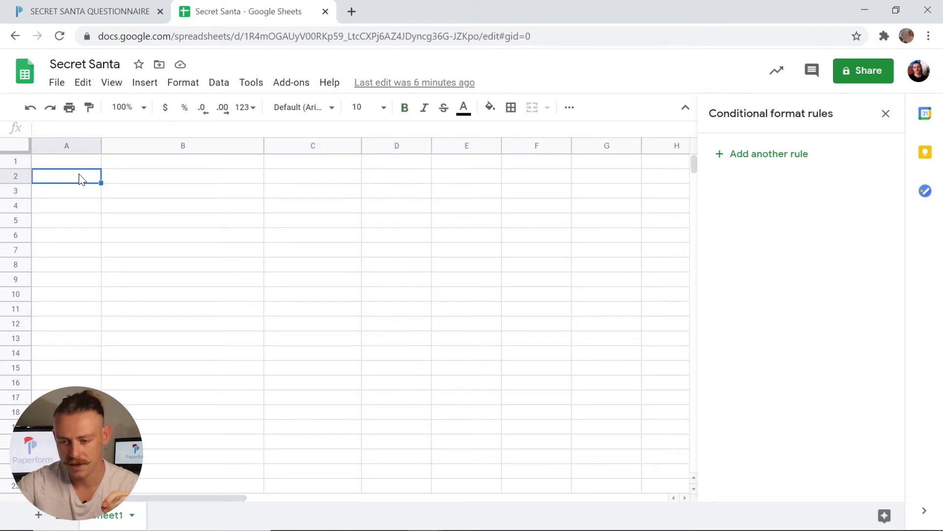
Step: Enter the headers Name, Email, Age and Gender in cells A1 to D1
{"action": "left_click", "coordinate": [81, 164]}
{"action": "type", "text": "Name"}
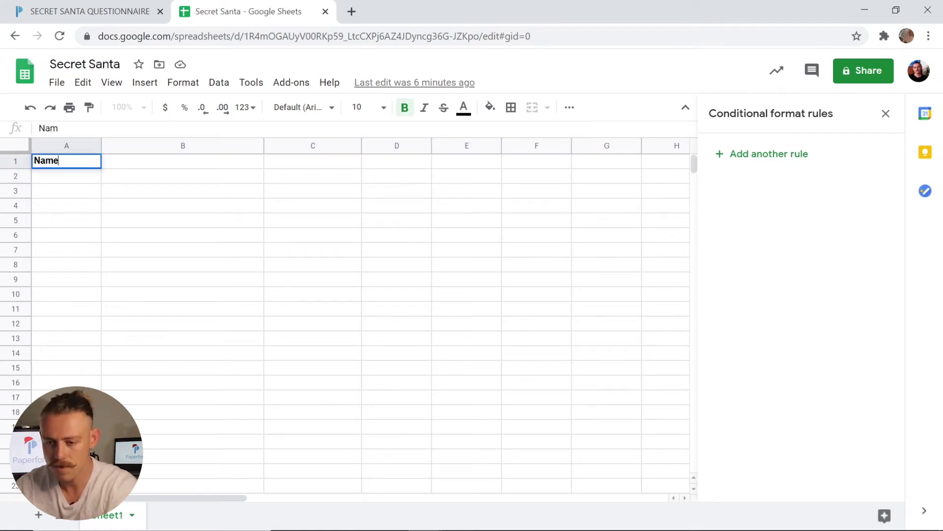
{"action": "key", "text": "Tab"}
{"action": "type", "text": "Email"}
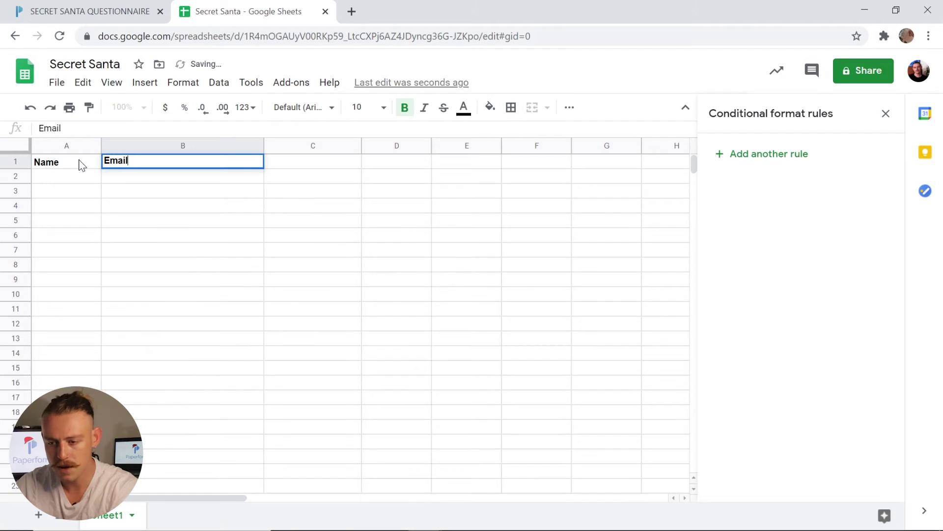
{"action": "key", "text": "Tab"}
{"action": "type", "text": "Age"}
{"action": "key", "text": "Tab"}
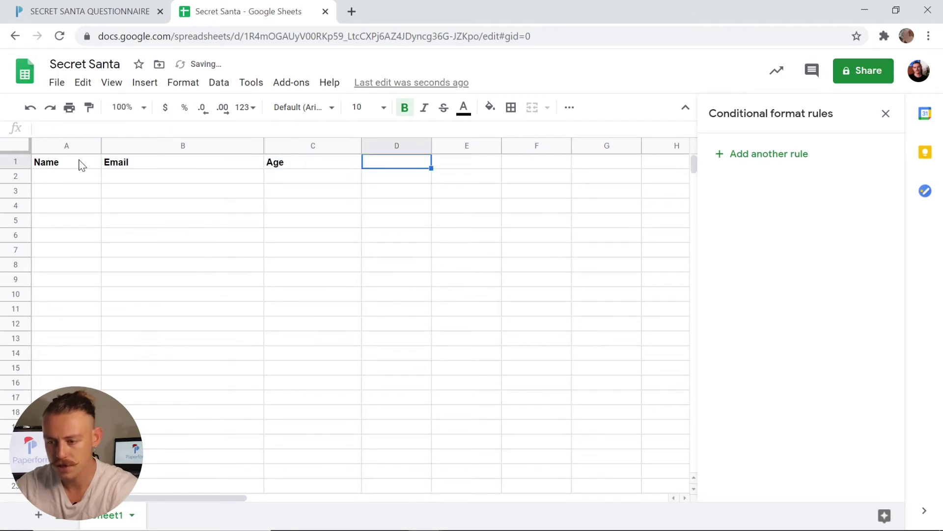
{"action": "type", "text": "Gender"}
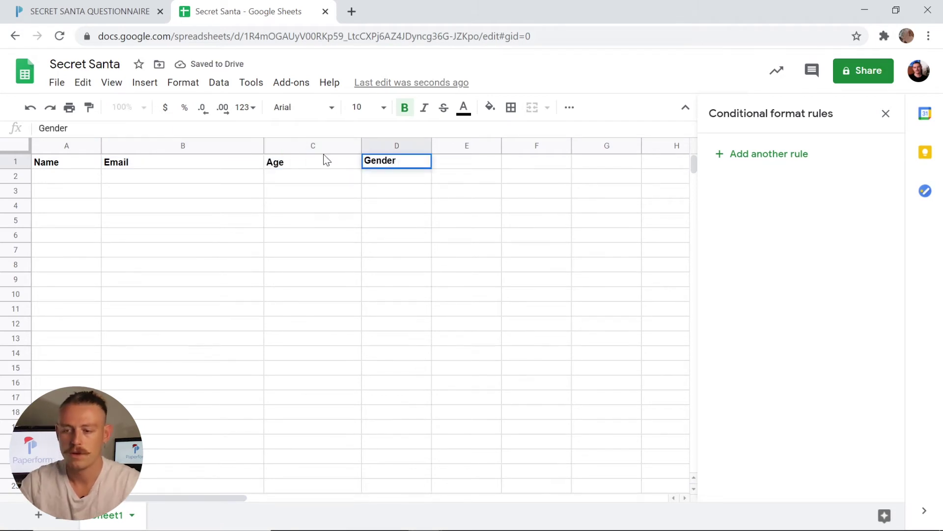
{"action": "left_click", "coordinate": [403, 194]}
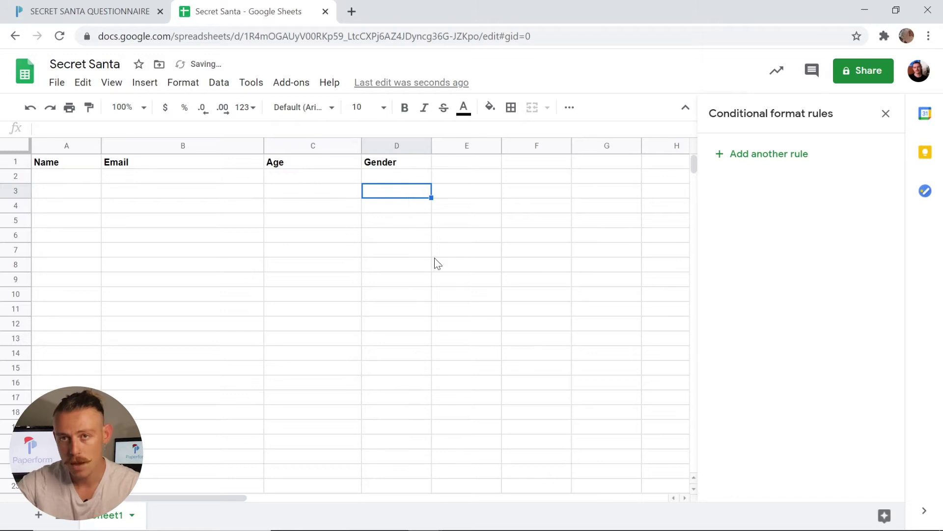
Step: Open After Submission > Integrations & Webhooks and choose Google Sheets Add Row to Sheet
{"action": "left_click", "coordinate": [89, 11]}
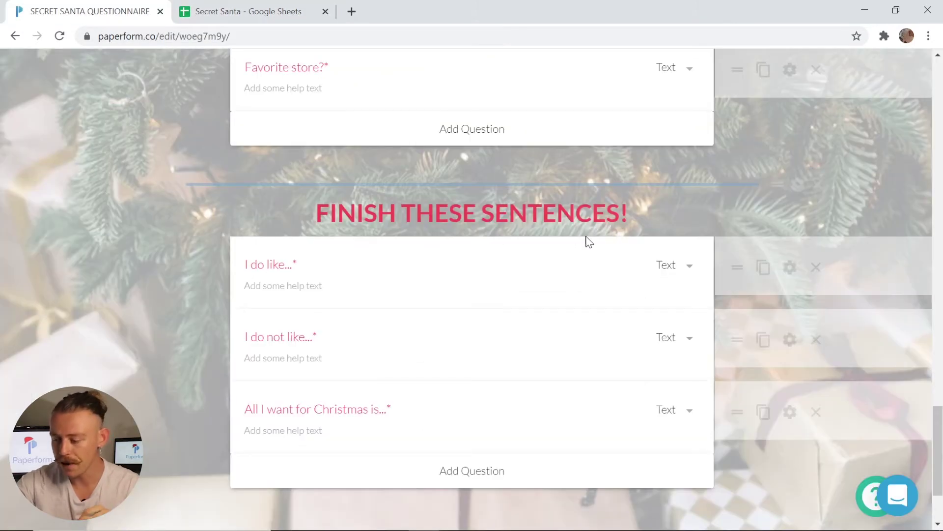
{"action": "scroll", "coordinate": [590, 236], "scroll_direction": "up", "scroll_amount": 5}
{"action": "scroll", "coordinate": [595, 232], "scroll_direction": "up", "scroll_amount": 15}
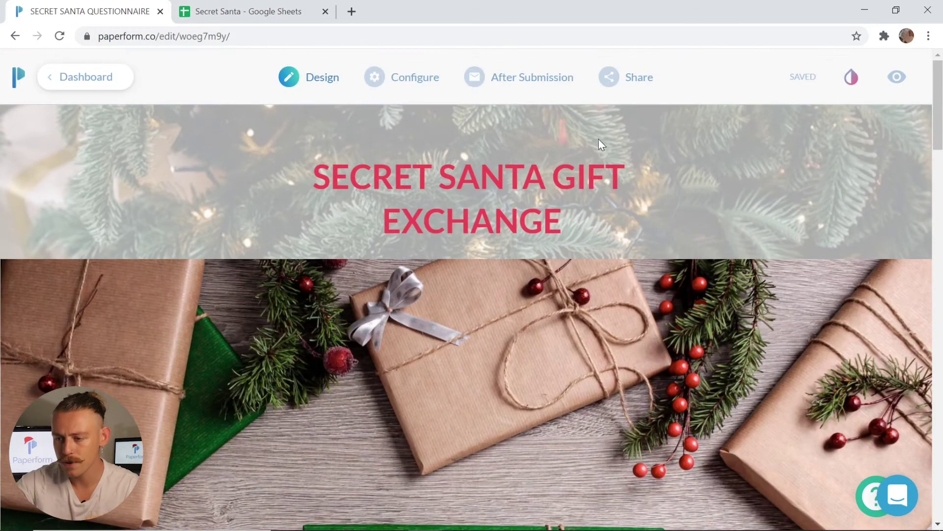
{"action": "mouse_move", "coordinate": [533, 82]}
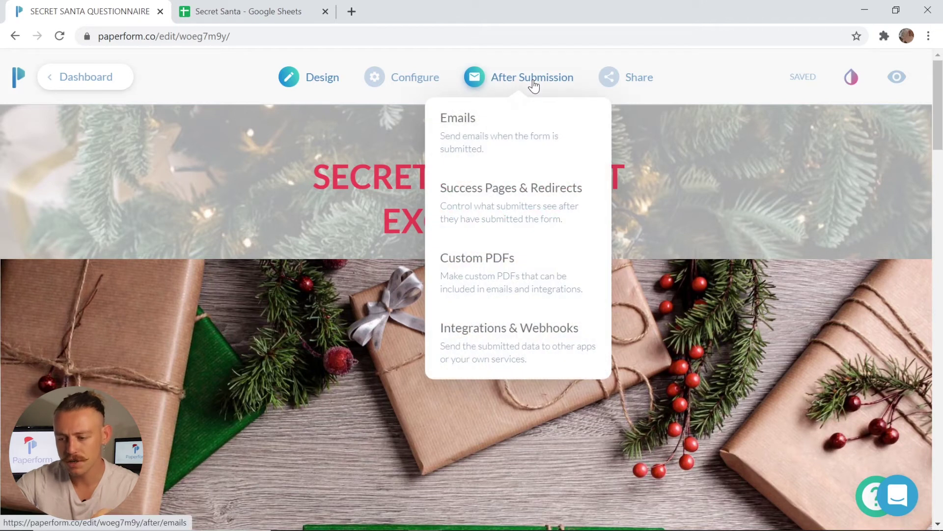
{"action": "left_click", "coordinate": [552, 350]}
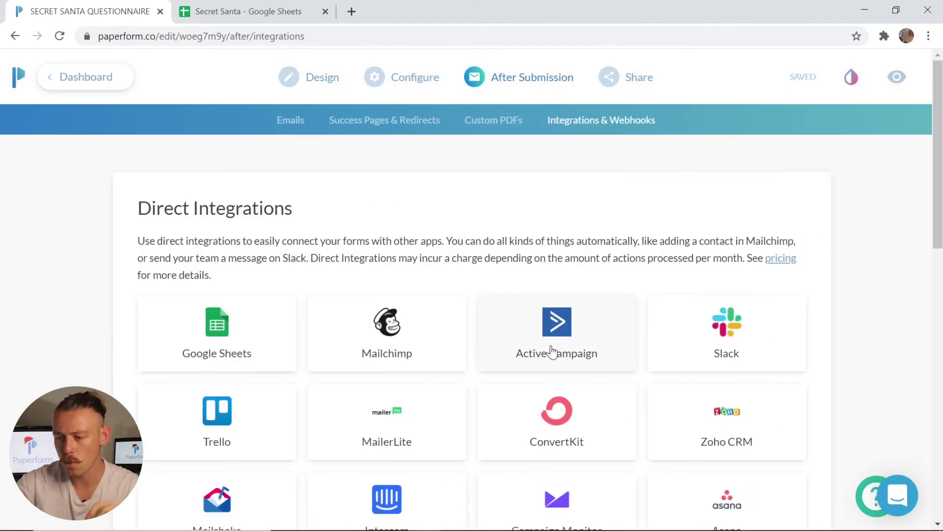
{"action": "scroll", "coordinate": [552, 351], "scroll_direction": "down", "scroll_amount": 1}
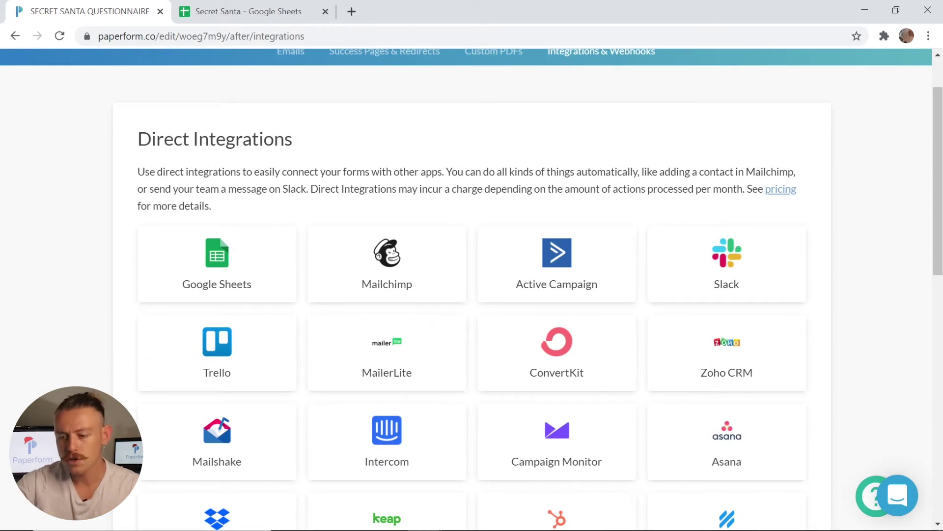
{"action": "left_click", "coordinate": [227, 246]}
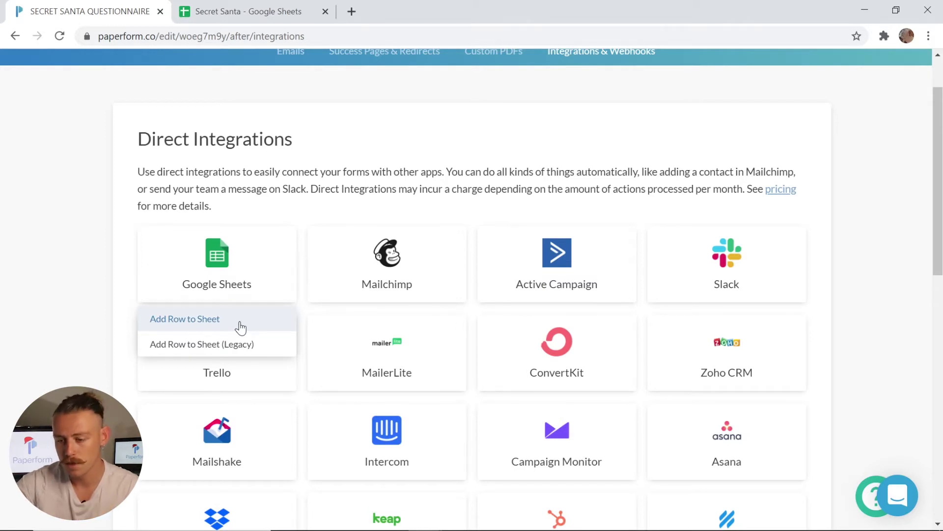
{"action": "left_click", "coordinate": [241, 328]}
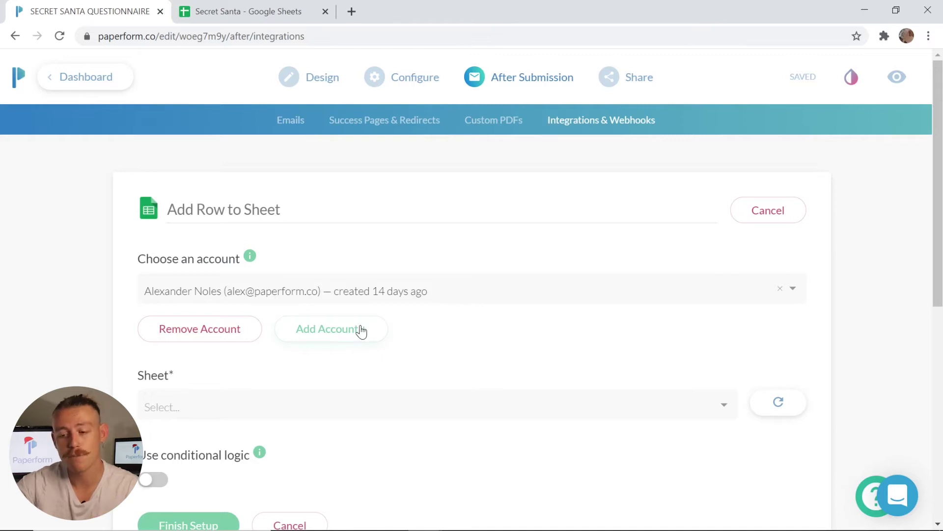
Step: Target the Secret Santa spreadsheet and its Sheet1 worksheet in the integration
{"action": "scroll", "coordinate": [362, 330], "scroll_direction": "down", "scroll_amount": 1}
{"action": "left_click", "coordinate": [362, 329]}
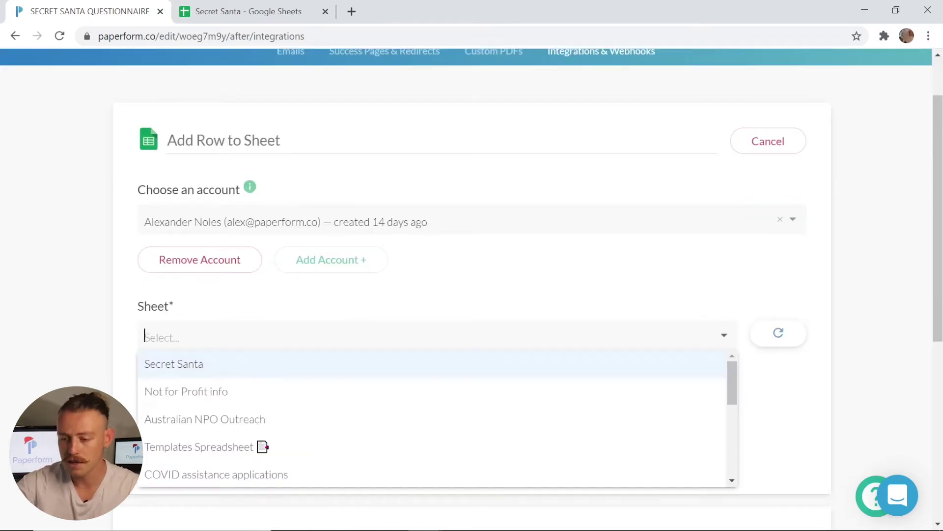
{"action": "left_click", "coordinate": [251, 372]}
{"action": "scroll", "coordinate": [251, 373], "scroll_direction": "down", "scroll_amount": 1}
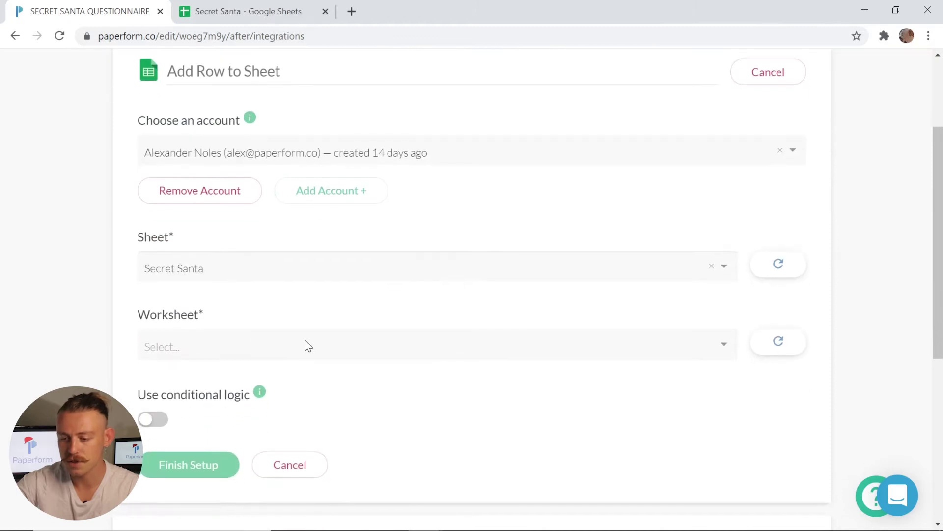
{"action": "left_click", "coordinate": [305, 343]}
{"action": "left_click", "coordinate": [292, 374]}
{"action": "scroll", "coordinate": [305, 353], "scroll_direction": "down", "scroll_amount": 3}
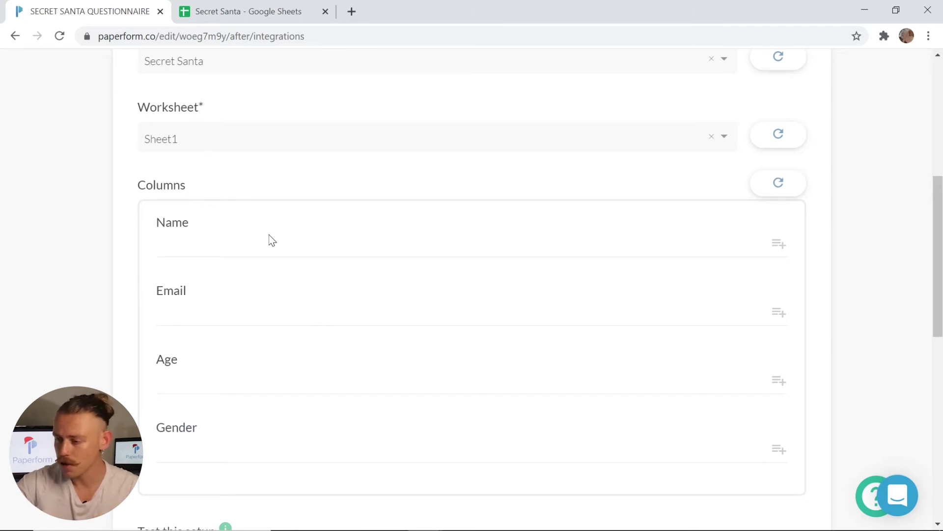
Step: Fill the Name column with First name and Last name answers, and Email with the Email answer
{"action": "left_click", "coordinate": [779, 255]}
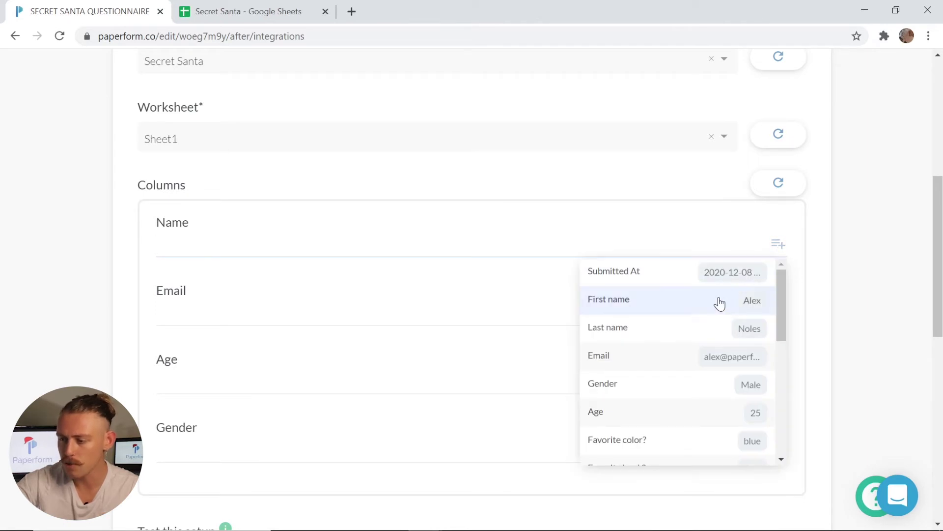
{"action": "left_click", "coordinate": [718, 300]}
{"action": "left_click", "coordinate": [780, 248]}
{"action": "left_click", "coordinate": [706, 327]}
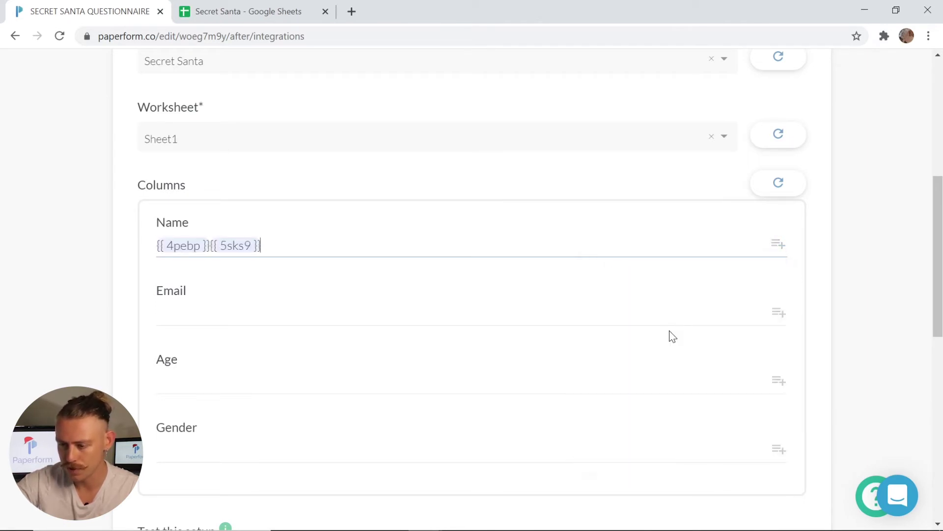
{"action": "left_click", "coordinate": [782, 319]}
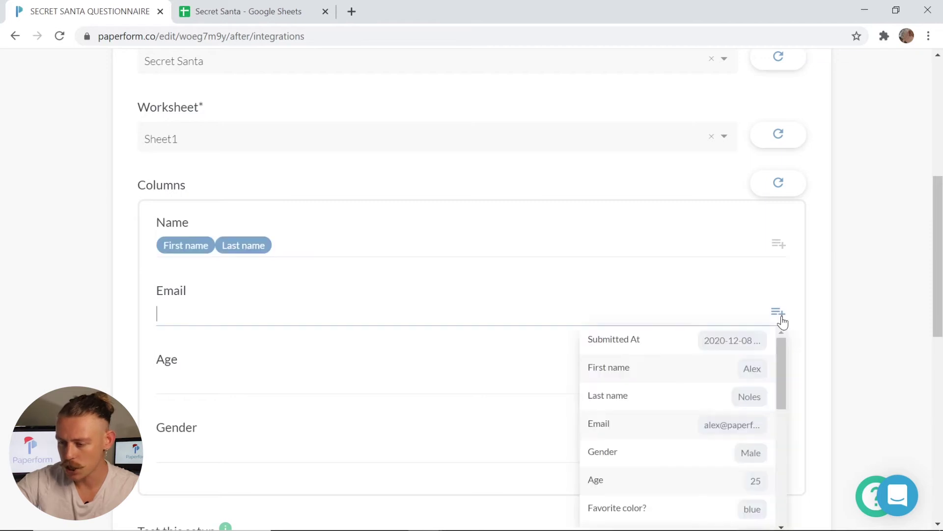
{"action": "scroll", "coordinate": [695, 462], "scroll_direction": "down", "scroll_amount": 2}
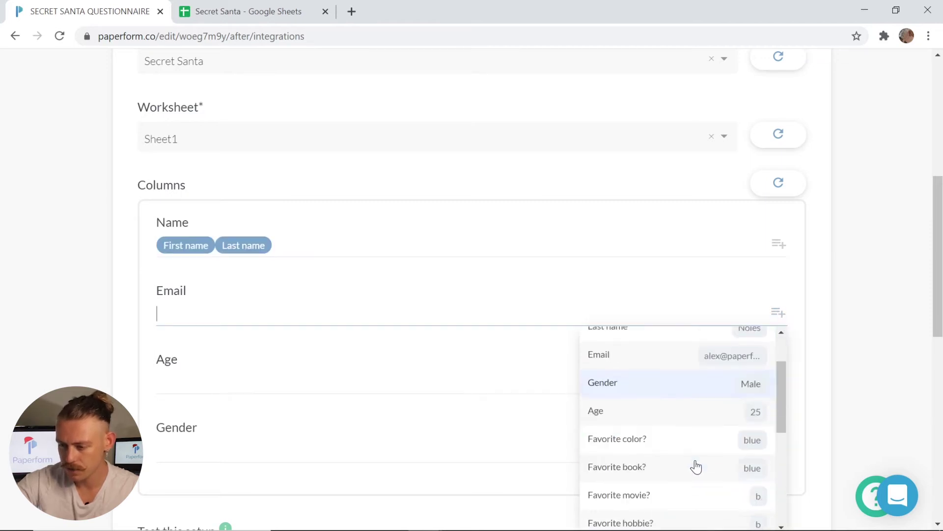
{"action": "left_click", "coordinate": [670, 356]}
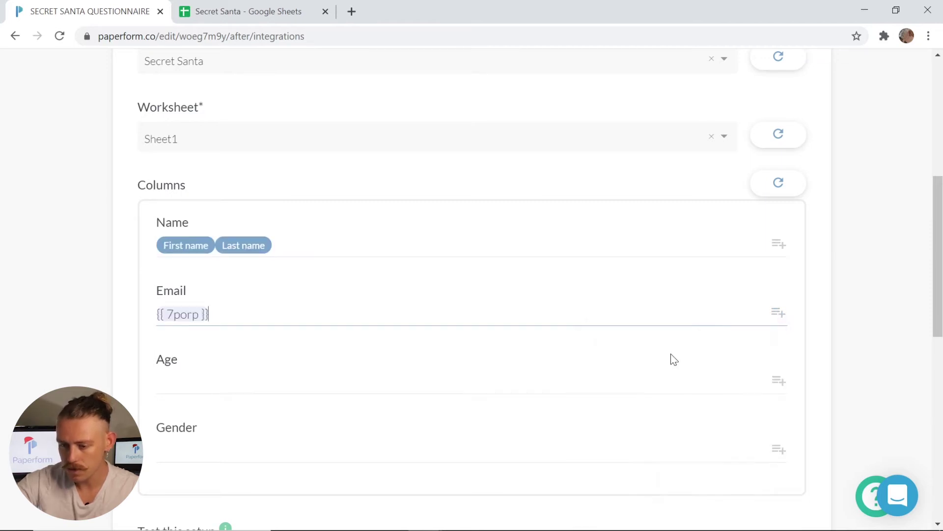
Step: Map the Age and Gender answers to their columns and send a test row
{"action": "left_click", "coordinate": [784, 382]}
{"action": "scroll", "coordinate": [653, 358], "scroll_direction": "down", "scroll_amount": 1}
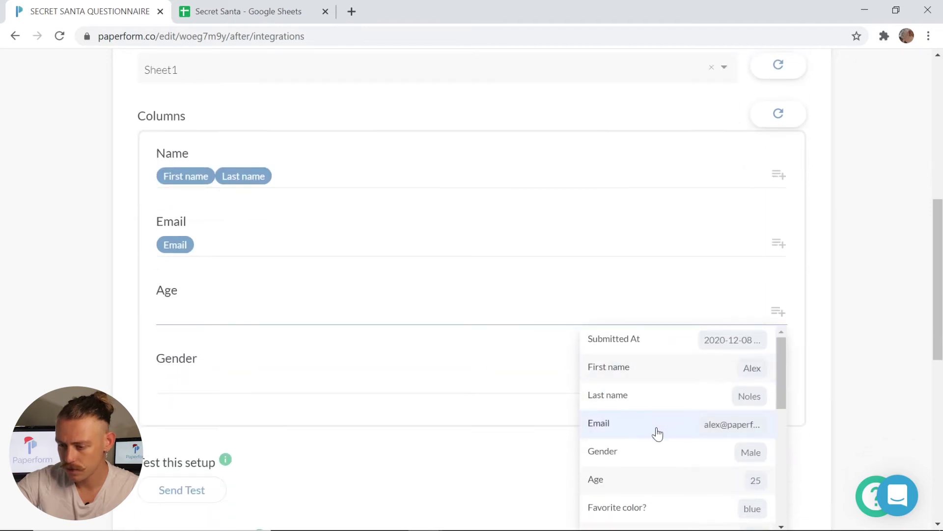
{"action": "left_click", "coordinate": [653, 482]}
{"action": "left_click", "coordinate": [562, 394]}
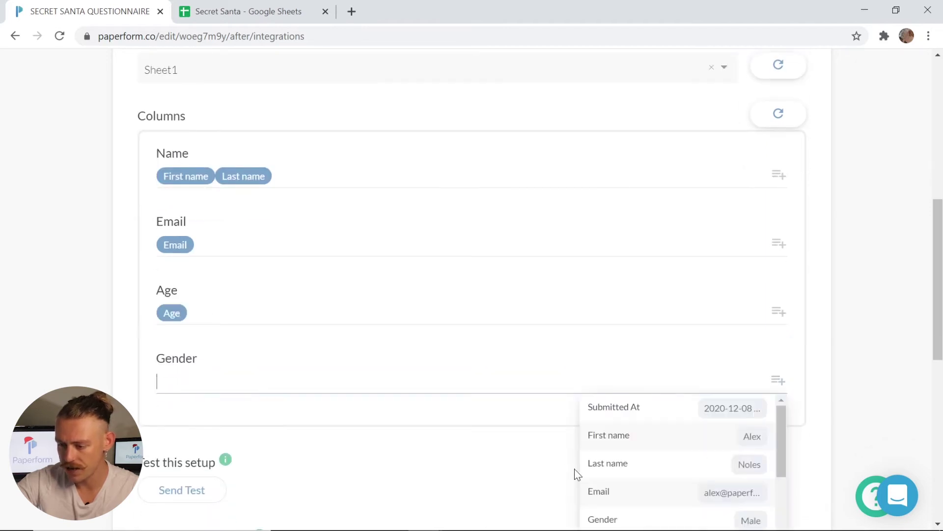
{"action": "scroll", "coordinate": [573, 472], "scroll_direction": "down", "scroll_amount": 1}
{"action": "left_click", "coordinate": [631, 462]}
{"action": "scroll", "coordinate": [469, 398], "scroll_direction": "down", "scroll_amount": 1}
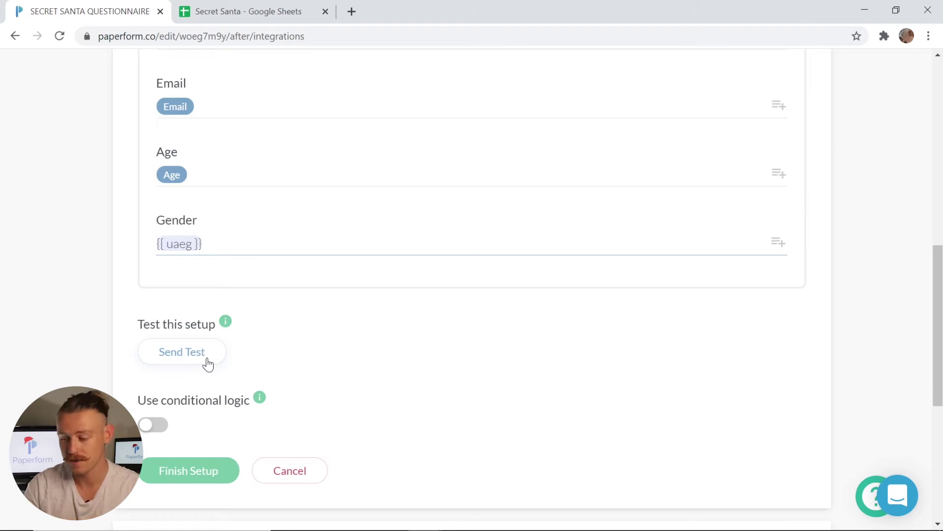
{"action": "left_click", "coordinate": [207, 364]}
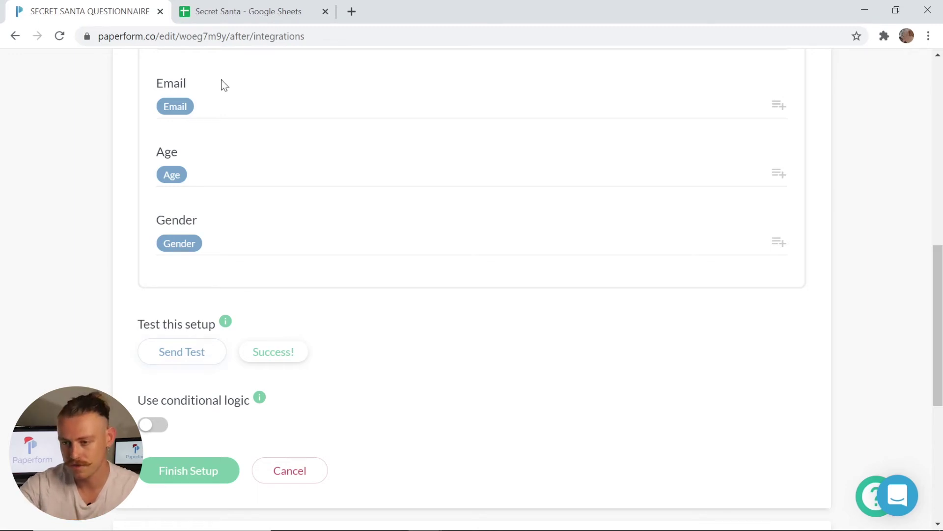
Step: Remove bold from the response rows A2:D11 of the Secret Santa sheet
{"action": "key", "text": "ctrl+Tab"}
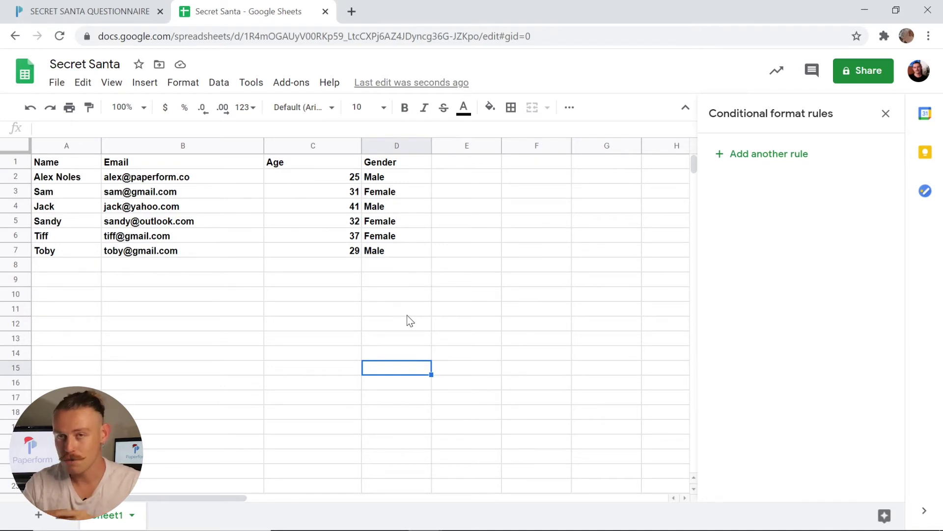
{"action": "left_click_drag", "start_coordinate": [390, 306], "coordinate": [64, 178]}
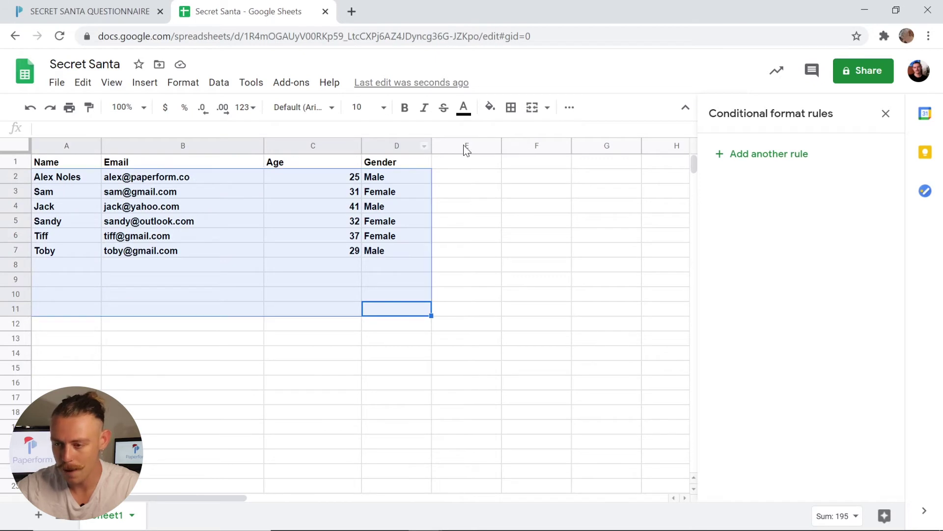
{"action": "left_click", "coordinate": [405, 108]}
{"action": "left_click", "coordinate": [405, 108]}
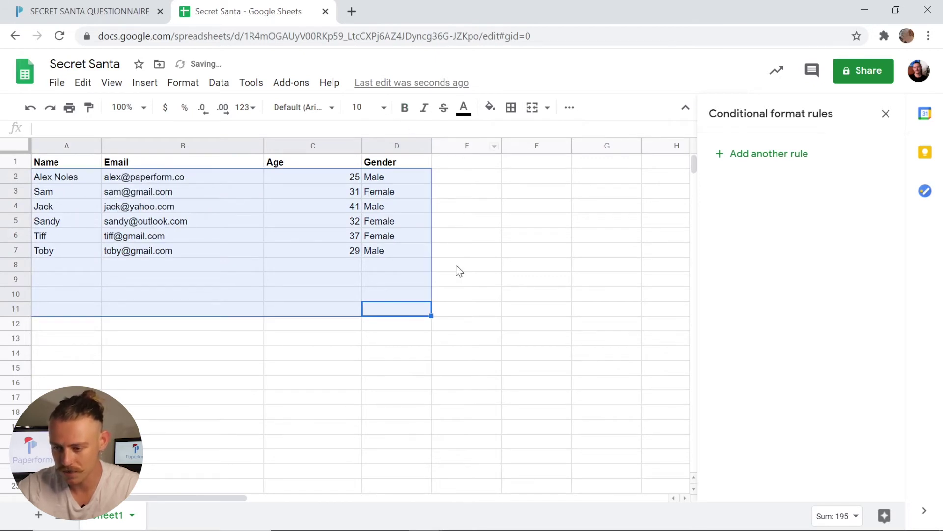
{"action": "left_click", "coordinate": [471, 167]}
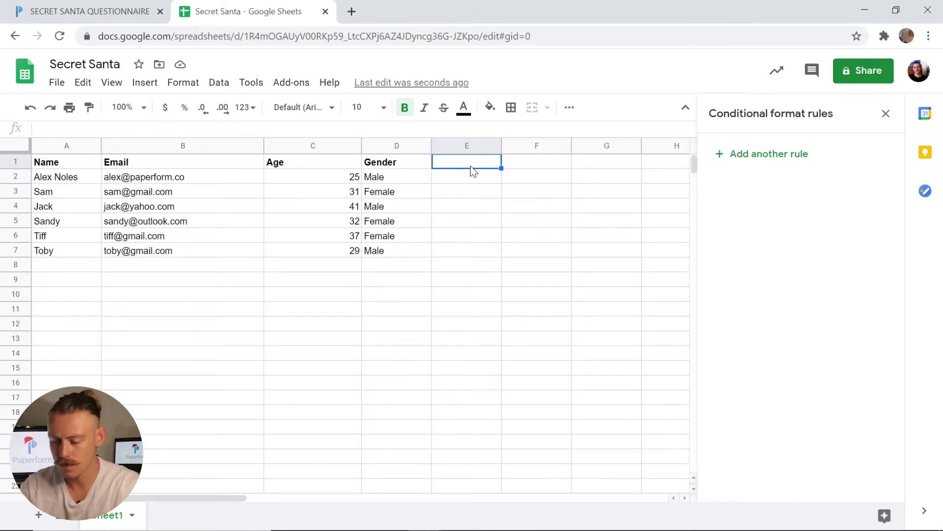
Step: Head column E 'Secret Santa' and paste the names from A2:A7 starting at E2
{"action": "type", "text": "Secret"}
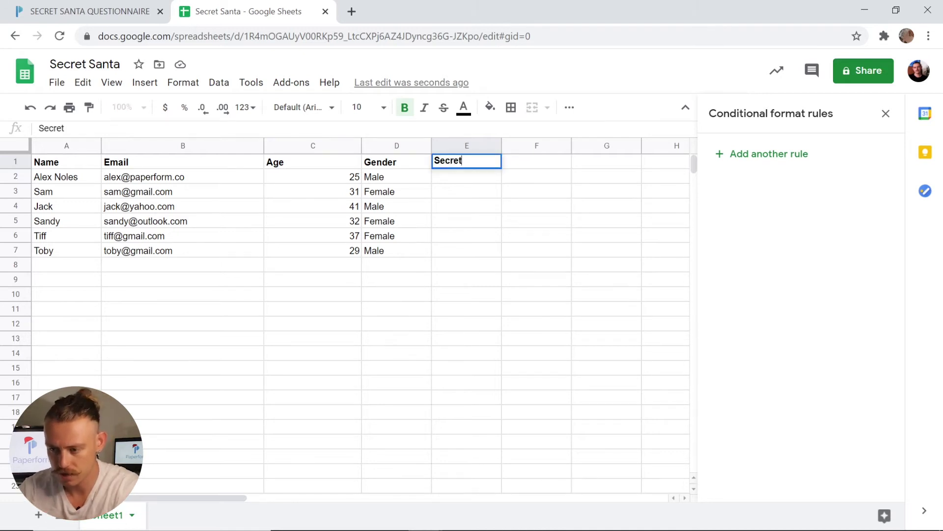
{"action": "type", "text": " Santa"}
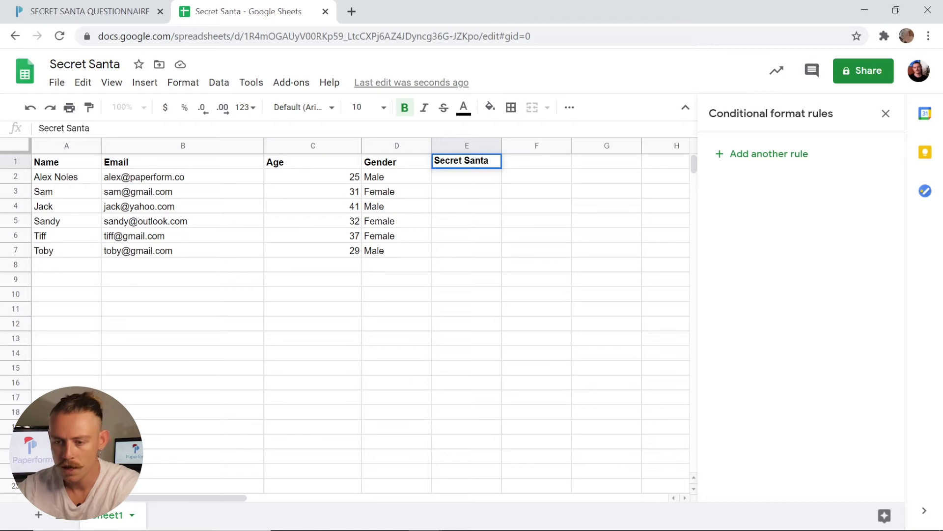
{"action": "left_click_drag", "start_coordinate": [79, 253], "coordinate": [63, 181]}
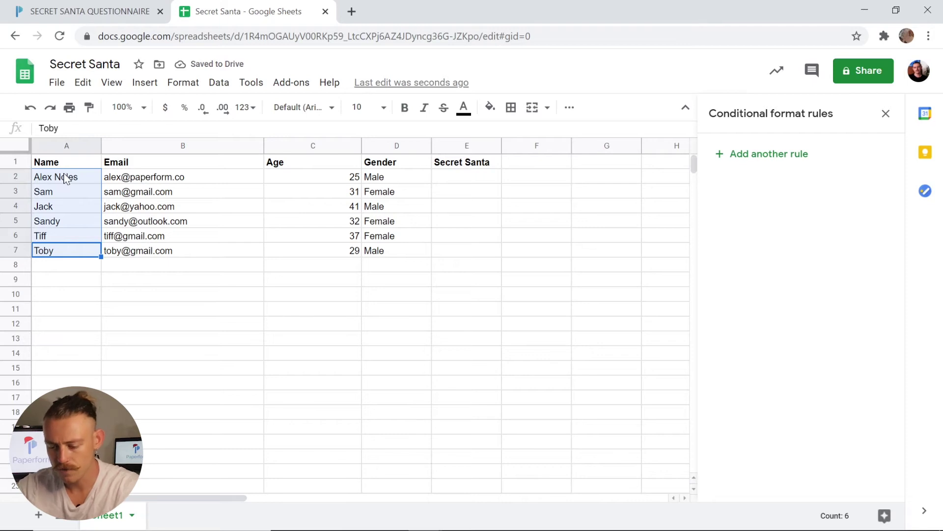
{"action": "key", "text": "ctrl+c"}
{"action": "right_click", "coordinate": [65, 179]}
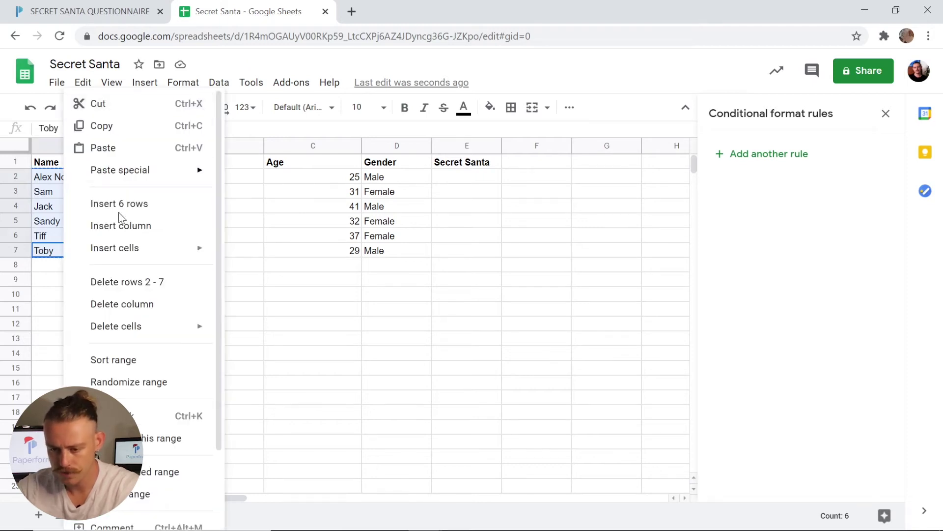
{"action": "left_click", "coordinate": [137, 127]}
{"action": "left_click", "coordinate": [457, 178]}
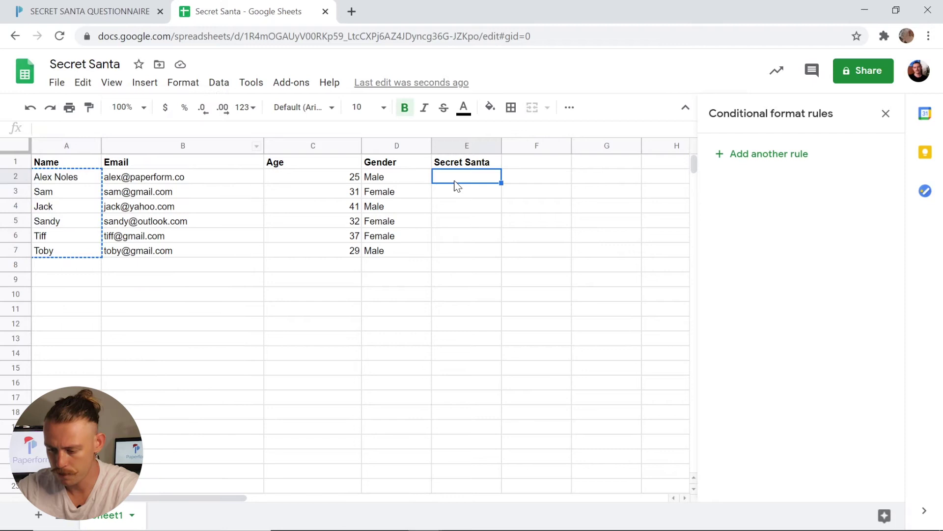
{"action": "key", "text": "ctrl+v"}
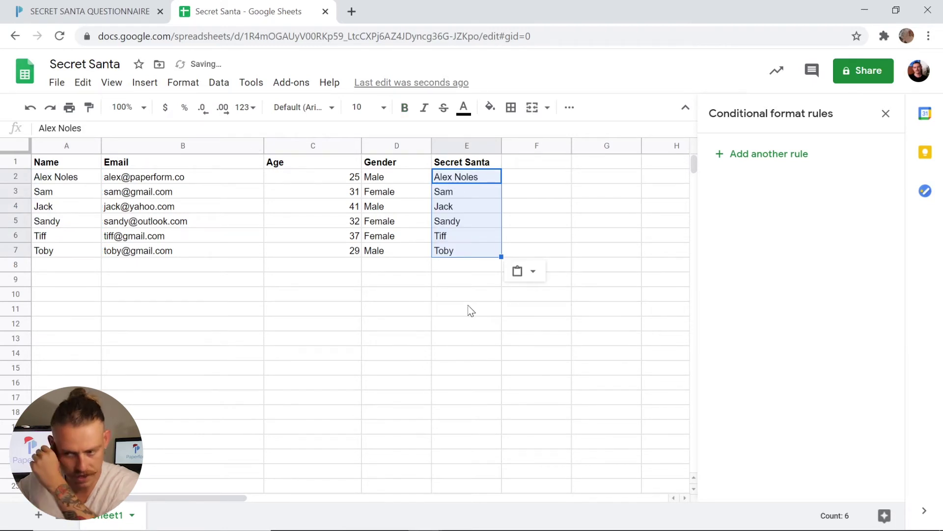
{"action": "left_click_drag", "start_coordinate": [467, 309], "coordinate": [462, 322]}
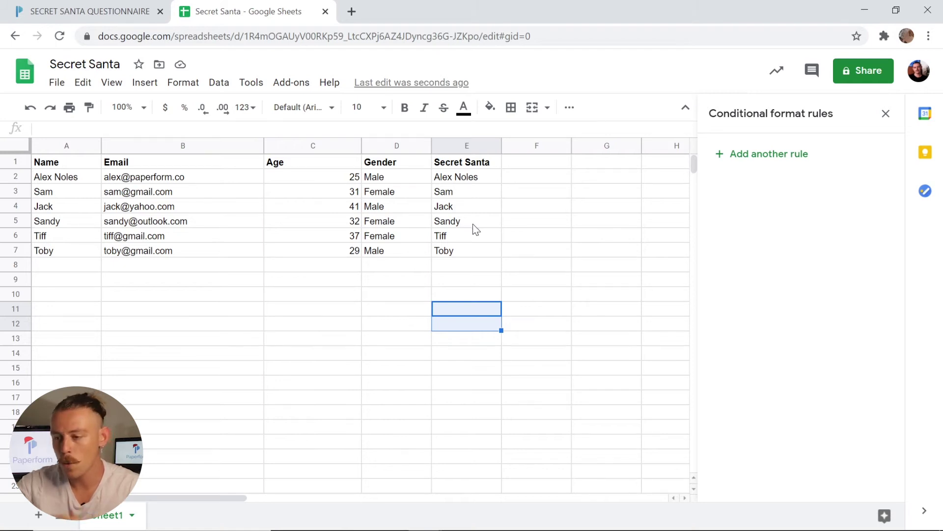
Step: Randomize the order of the names in E2:E8 with Data > Randomize range
{"action": "left_click_drag", "start_coordinate": [482, 265], "coordinate": [465, 179]}
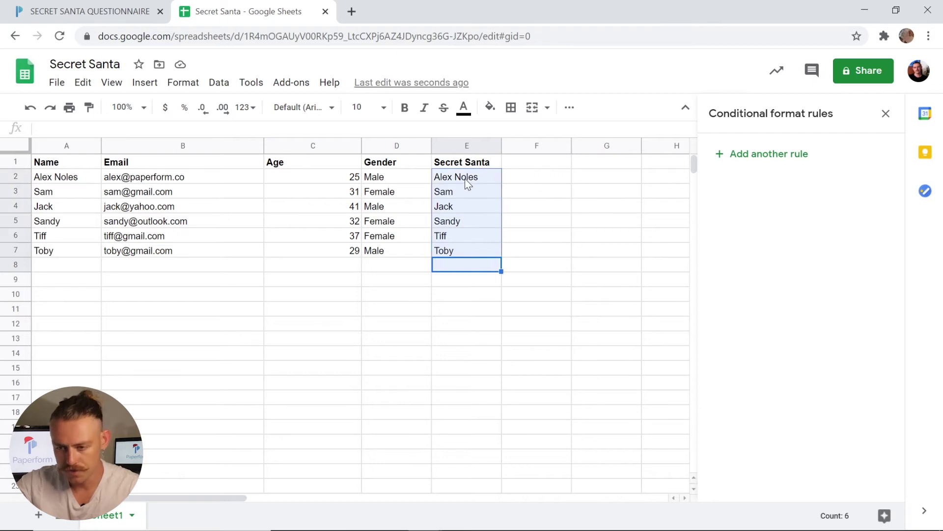
{"action": "left_click", "coordinate": [221, 84]}
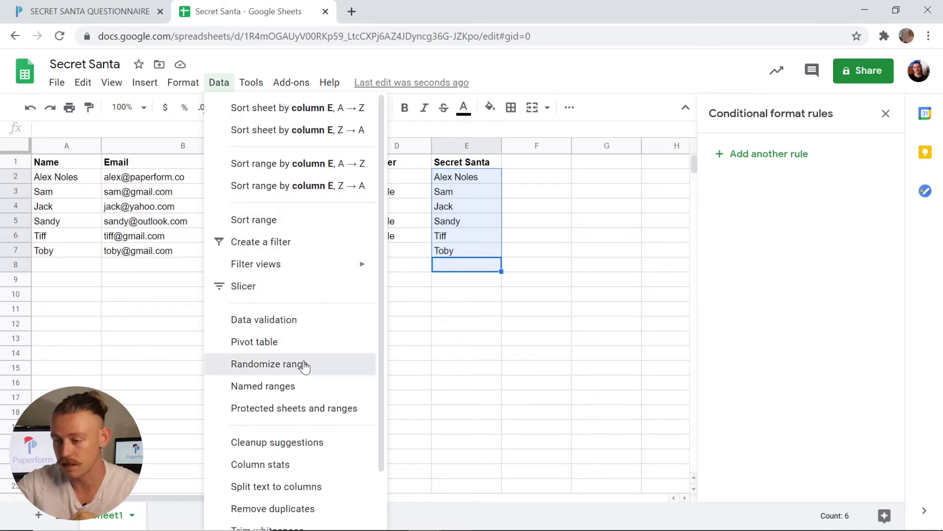
{"action": "left_click", "coordinate": [304, 364]}
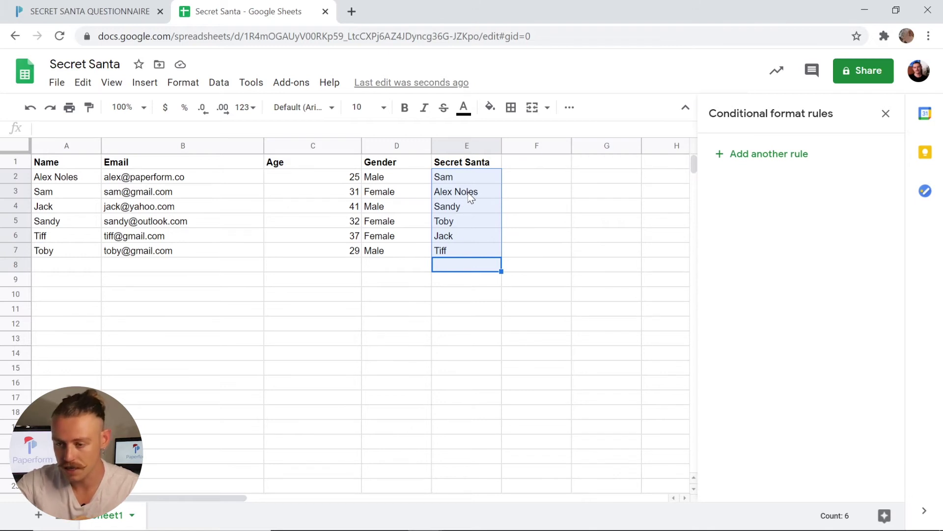
Step: Add a conditional format rule with custom formula =$A:$A=$E:$E and a red background
{"action": "left_click", "coordinate": [193, 83]}
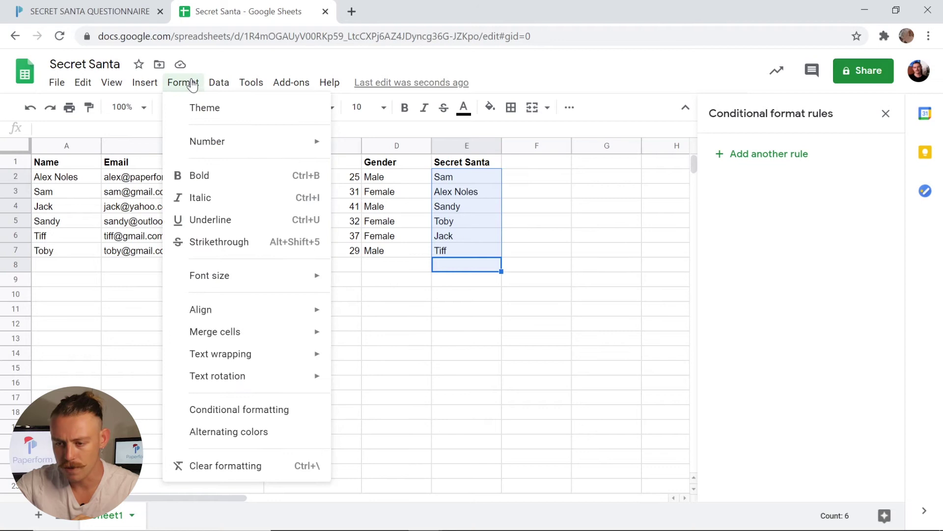
{"action": "left_click", "coordinate": [289, 417]}
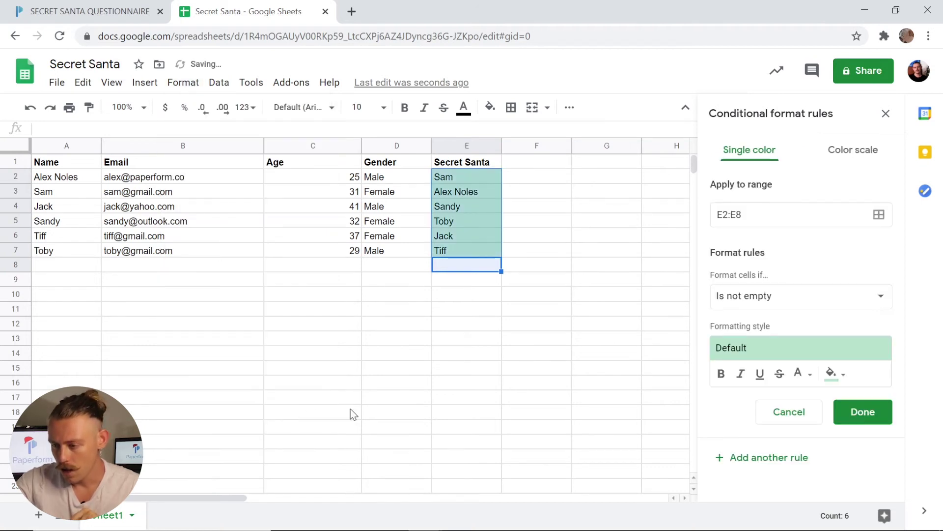
{"action": "left_click", "coordinate": [742, 292]}
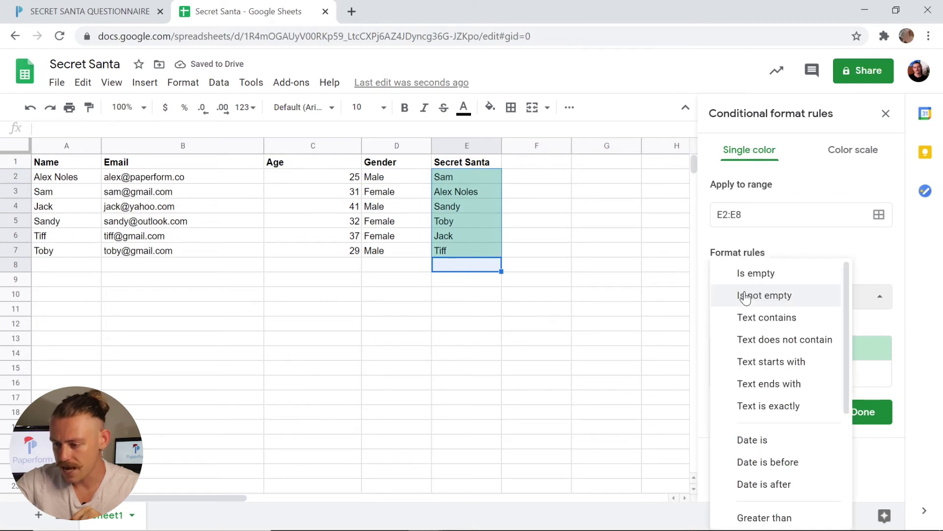
{"action": "scroll", "coordinate": [768, 386], "scroll_direction": "down", "scroll_amount": 5}
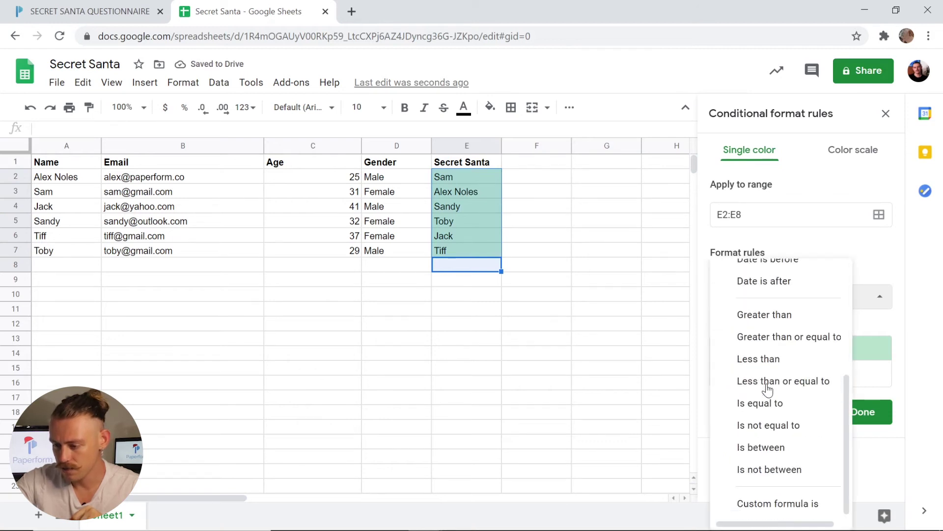
{"action": "left_click", "coordinate": [786, 502]}
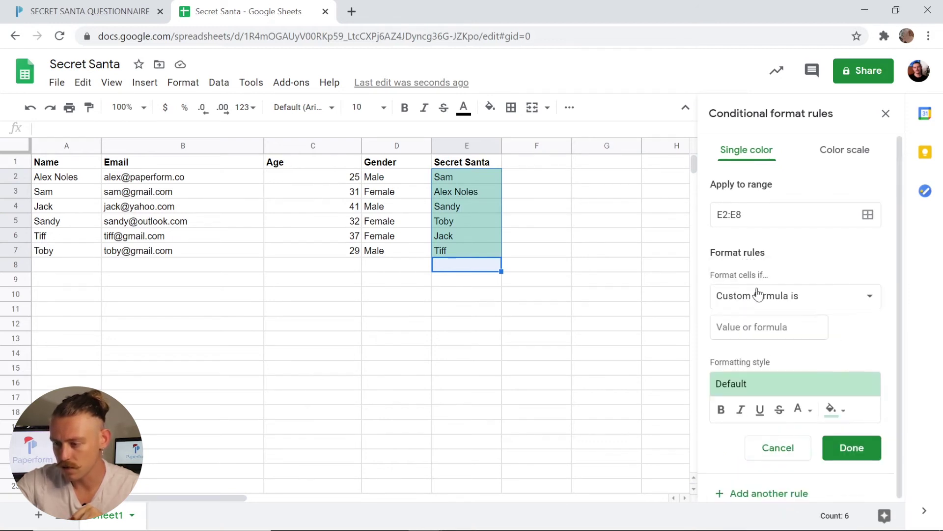
{"action": "left_click", "coordinate": [769, 327]}
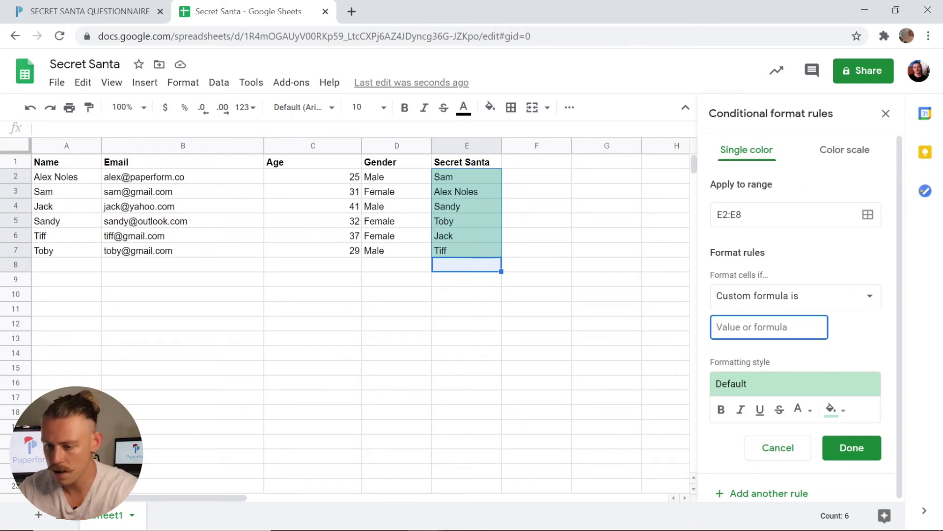
{"action": "type", "text": "="}
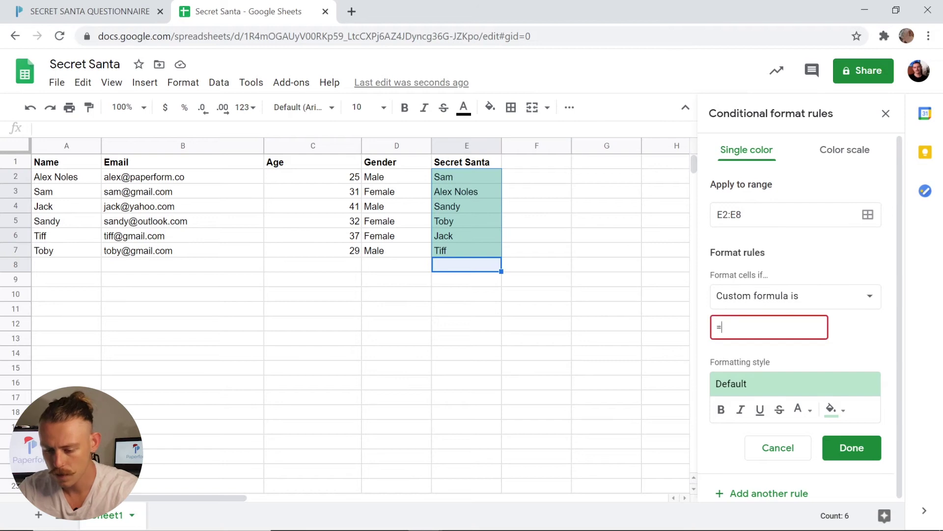
{"action": "type", "text": "$"}
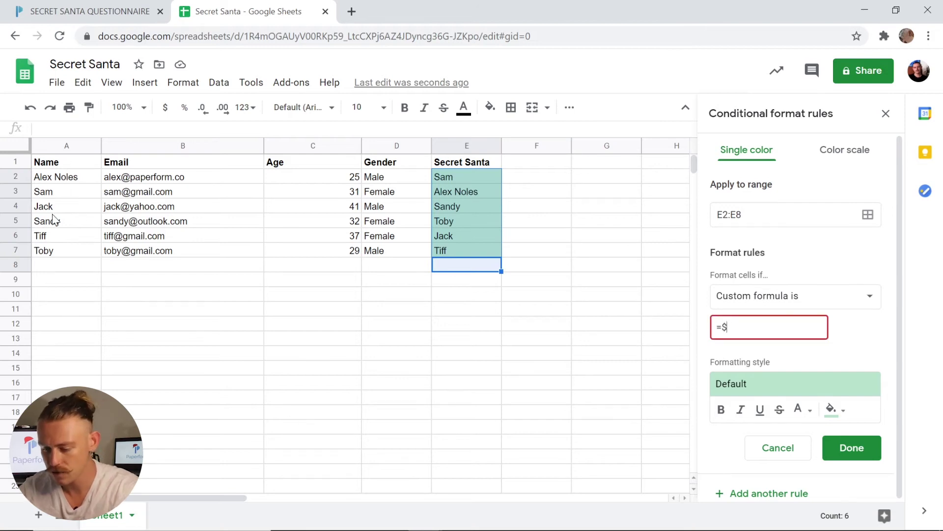
{"action": "type", "text": "A:"}
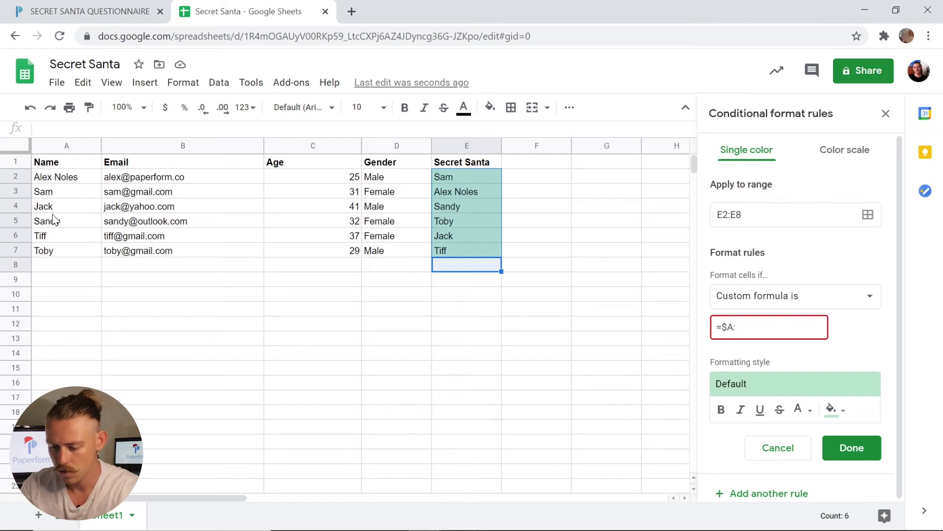
{"action": "type", "text": "$A"}
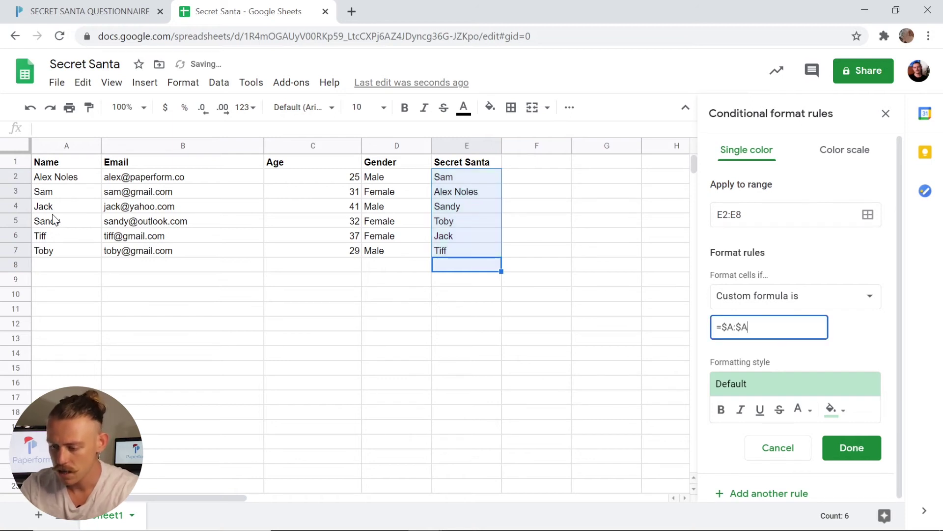
{"action": "type", "text": "="}
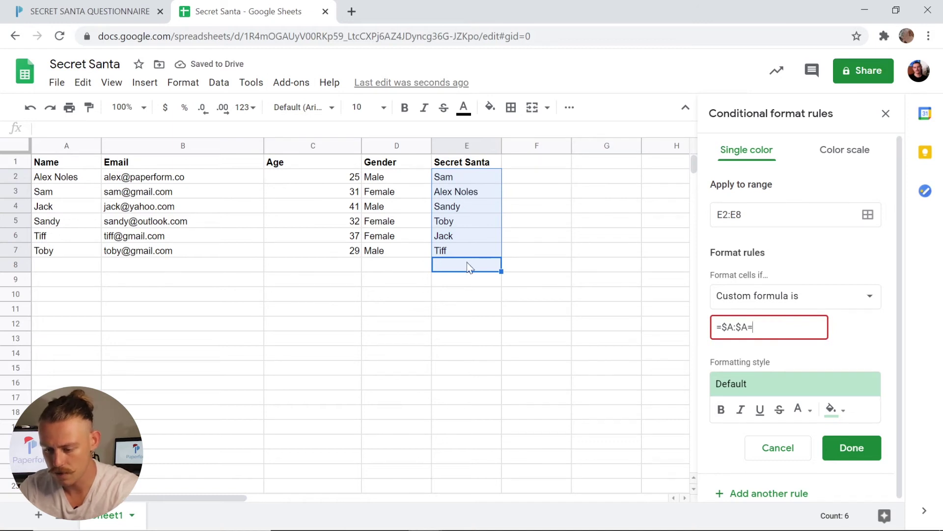
{"action": "type", "text": "$E"}
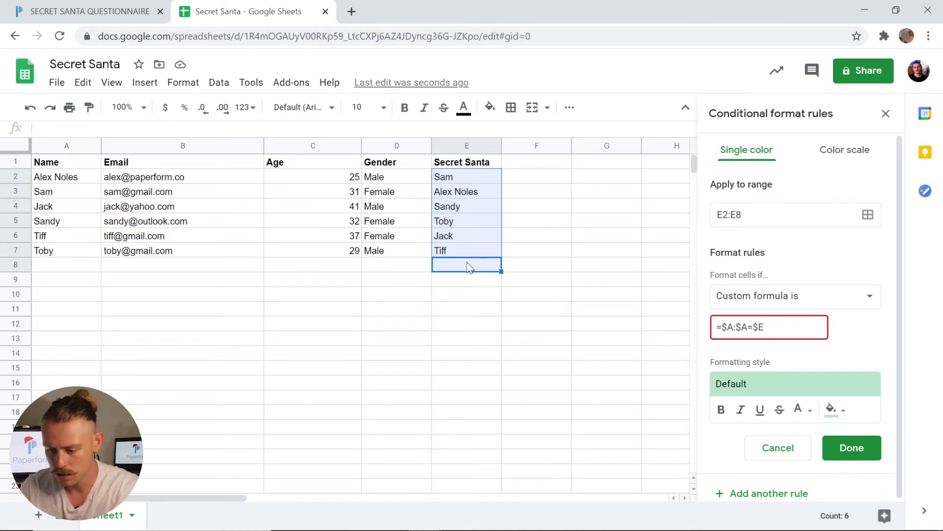
{"action": "type", "text": ":E"}
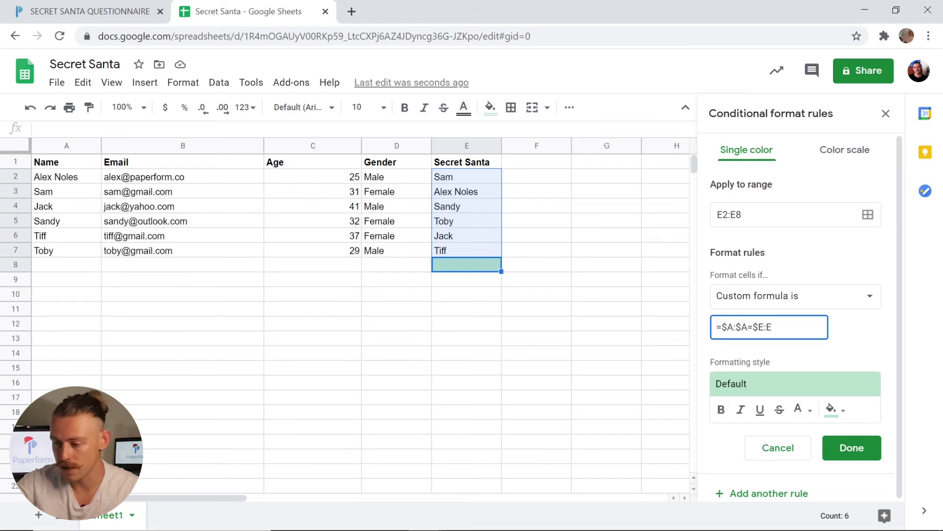
{"action": "key", "text": "shift+Left"}
{"action": "key", "text": "shift+Left"}
{"action": "key", "text": "shift+Left"}
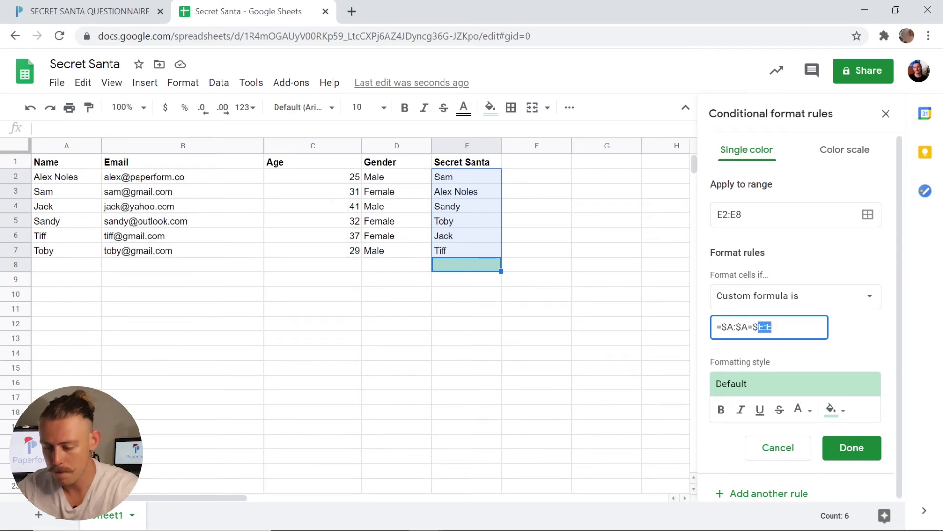
{"action": "type", "text": "B:$B"}
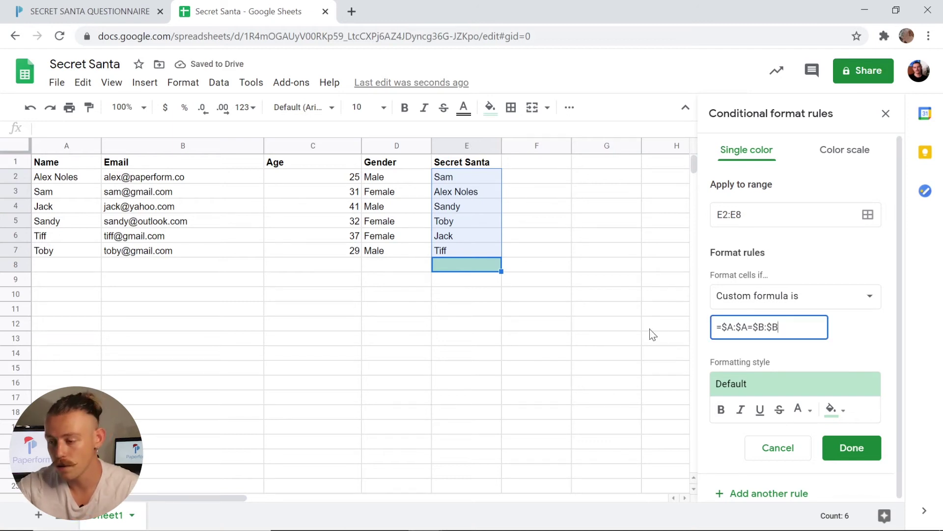
{"action": "key", "text": "shift+Left"}
{"action": "key", "text": "shift+Left"}
{"action": "key", "text": "shift+Left"}
{"action": "key", "text": "shift+Left"}
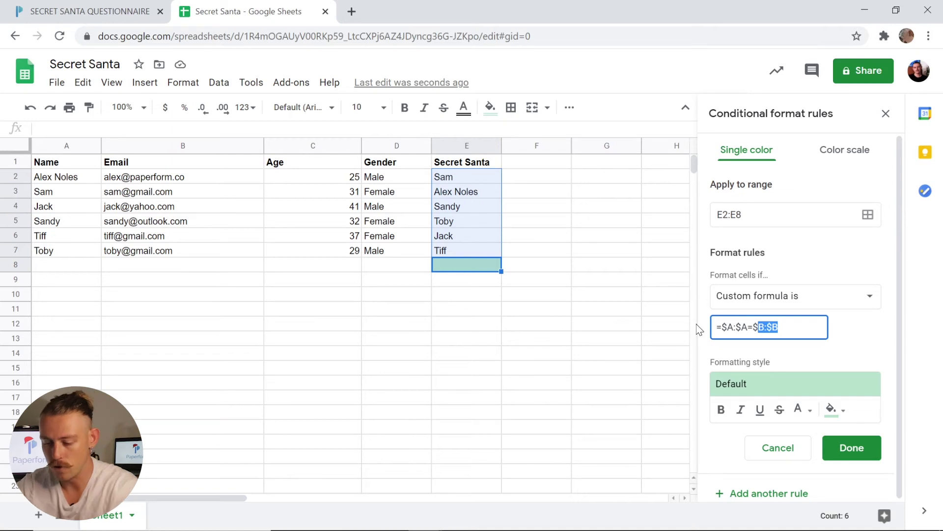
{"action": "type", "text": "E:$E"}
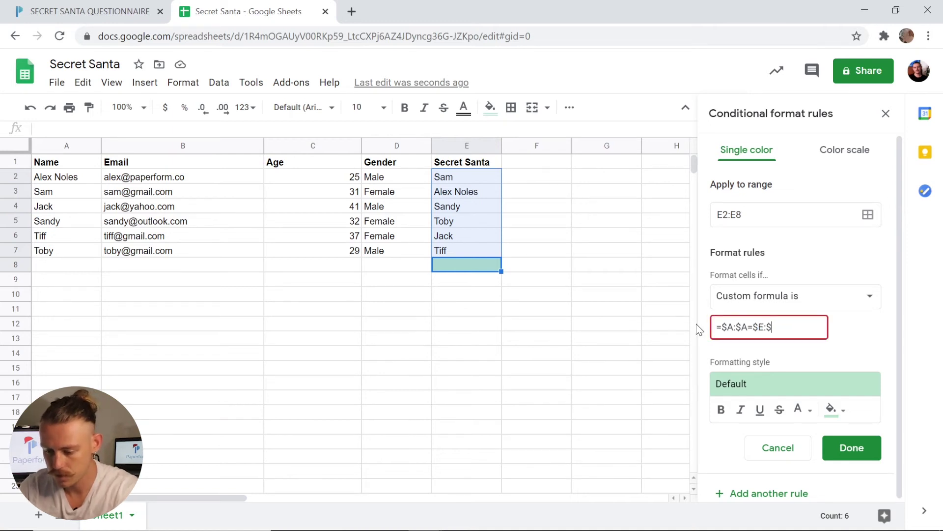
{"action": "left_click", "coordinate": [786, 384]}
{"action": "left_click", "coordinate": [863, 259]}
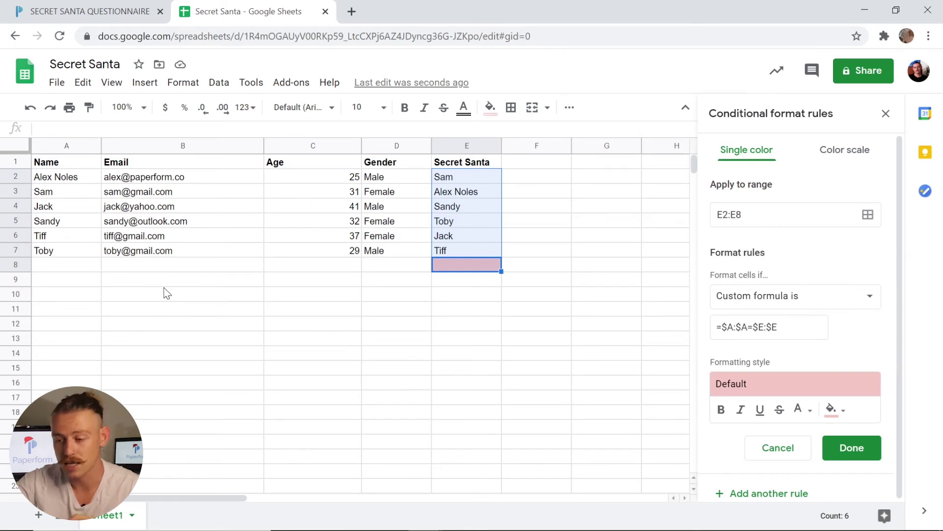
Step: Check the highlighted cells, confirming only the blank E8 is flagged red
{"action": "left_click", "coordinate": [549, 388]}
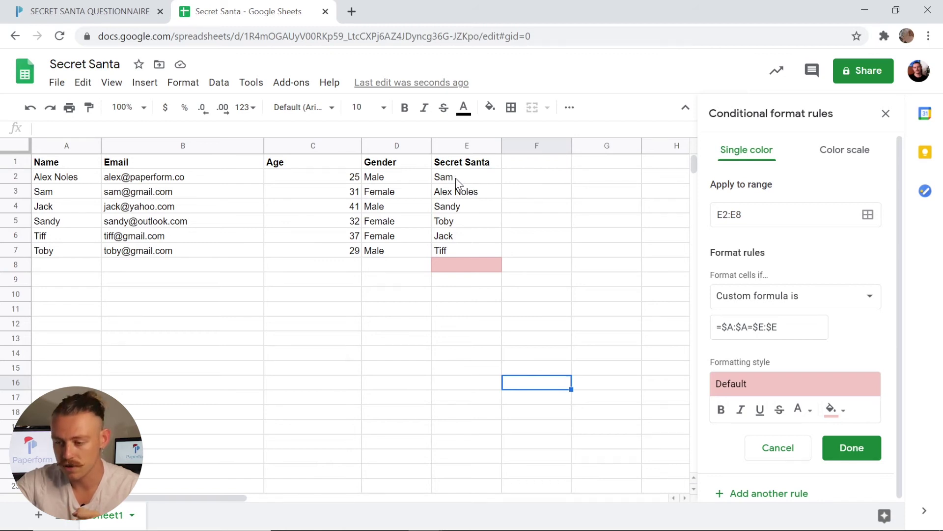
{"action": "left_click", "coordinate": [453, 266]}
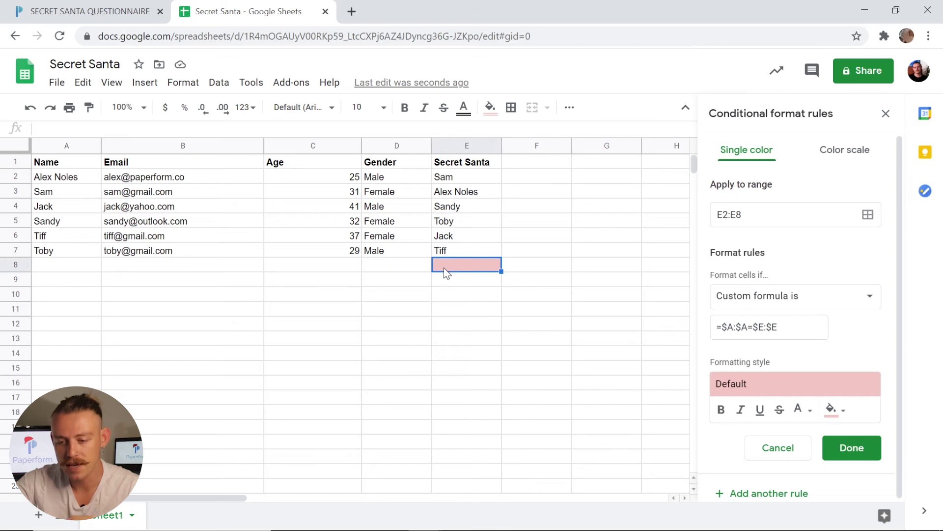
{"action": "left_click", "coordinate": [62, 270]}
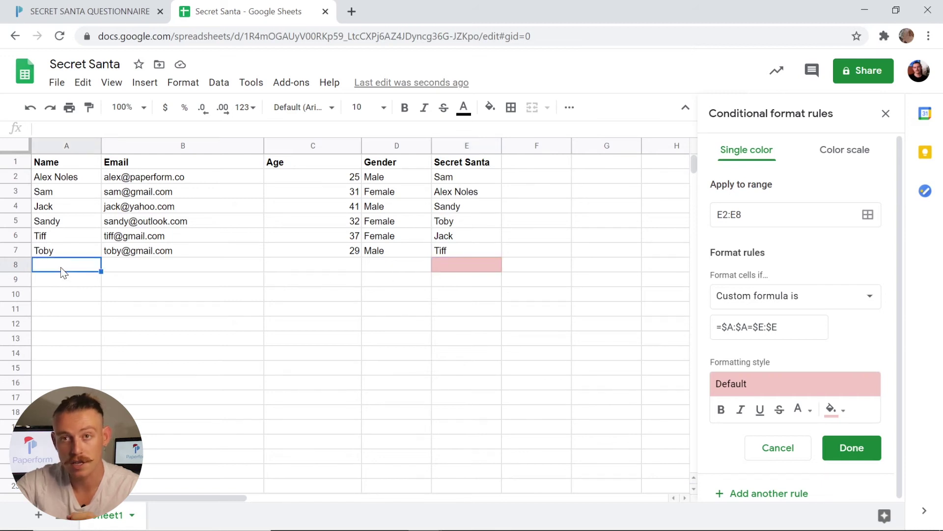
{"action": "left_click", "coordinate": [478, 264]}
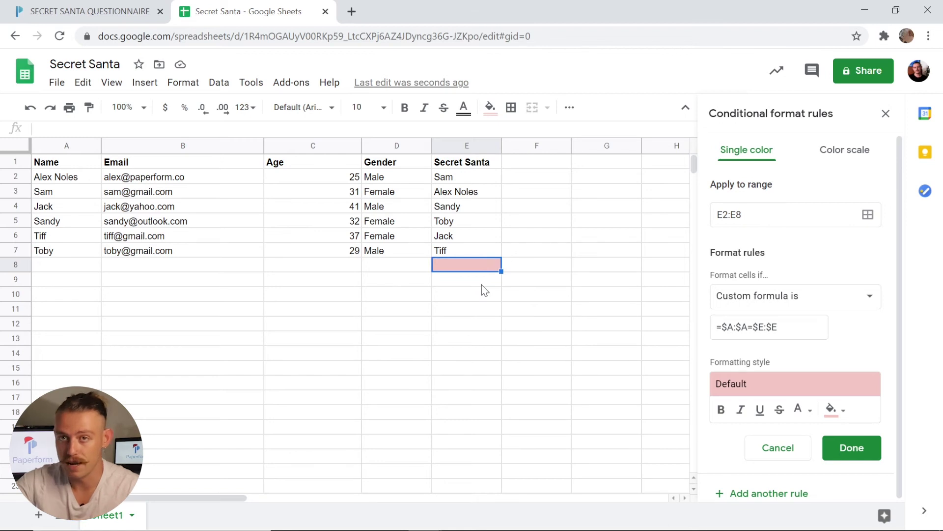
{"action": "left_click", "coordinate": [475, 281]}
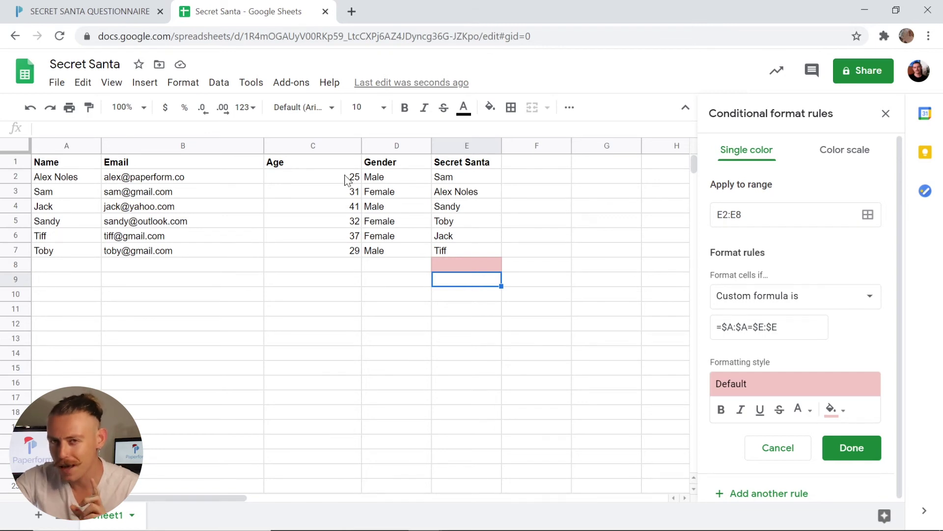
Step: Back in Paperform, click Finish Setup on the Google Sheets Add Row to Sheet integration
{"action": "left_click", "coordinate": [114, 4]}
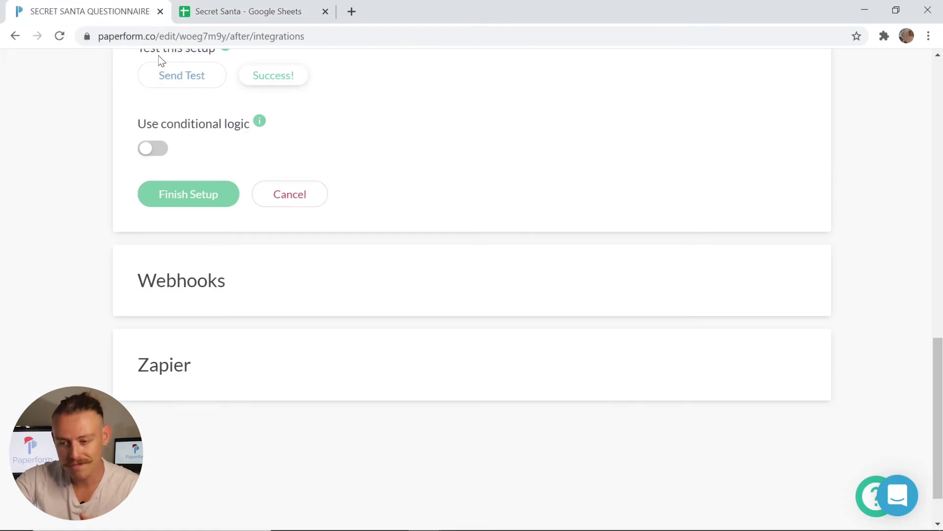
{"action": "left_click", "coordinate": [217, 196]}
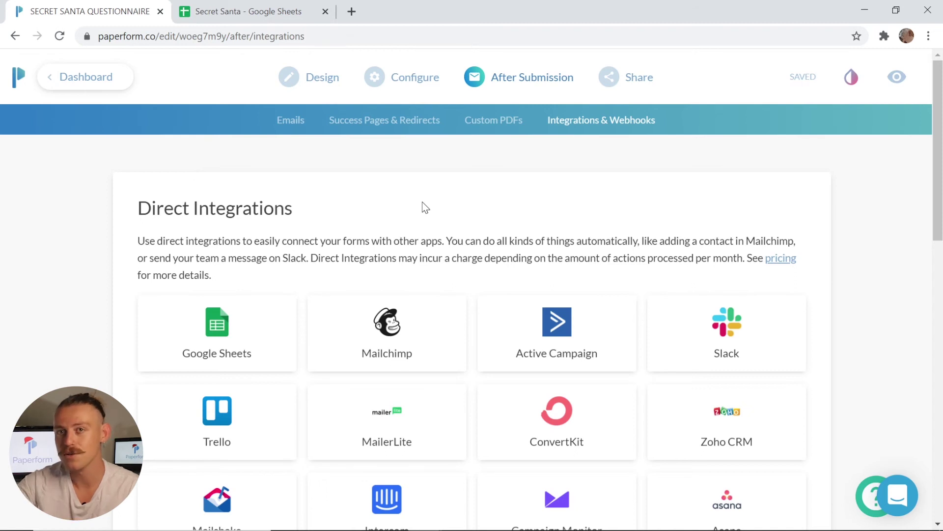
Step: Open the Configure Emails page from the After Submission menu and review the email settings
{"action": "mouse_move", "coordinate": [525, 97]}
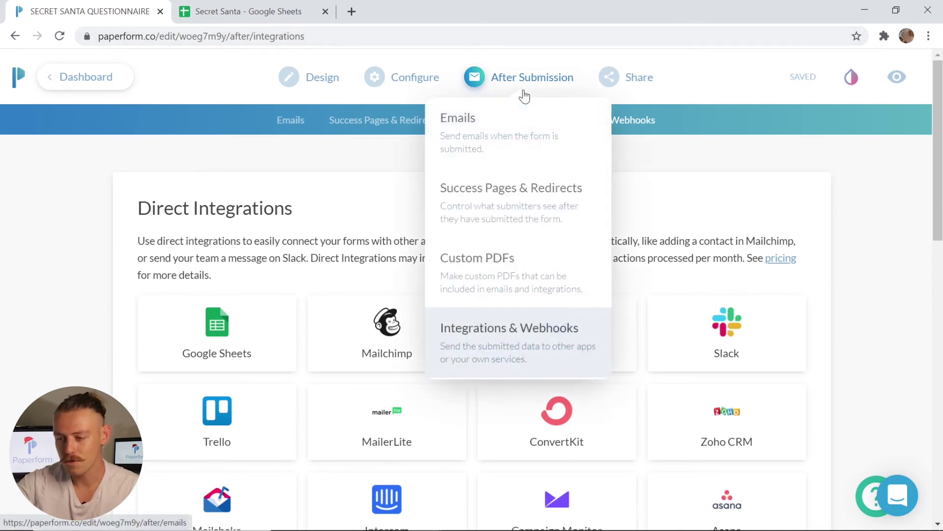
{"action": "left_click", "coordinate": [509, 137]}
{"action": "scroll", "coordinate": [308, 260], "scroll_direction": "down", "scroll_amount": 1}
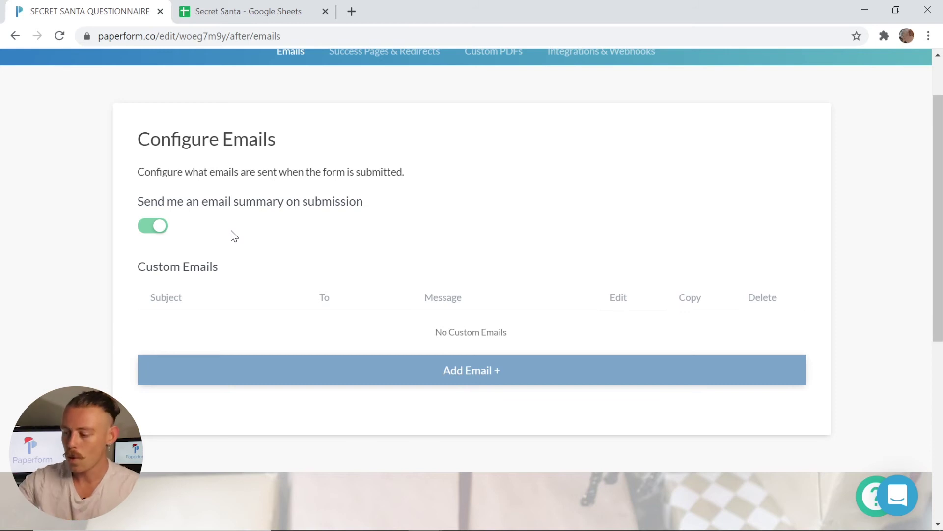
Step: Add a custom email with subject 'Secret Santa', sent to the submitter's Email answer
{"action": "left_click", "coordinate": [500, 381]}
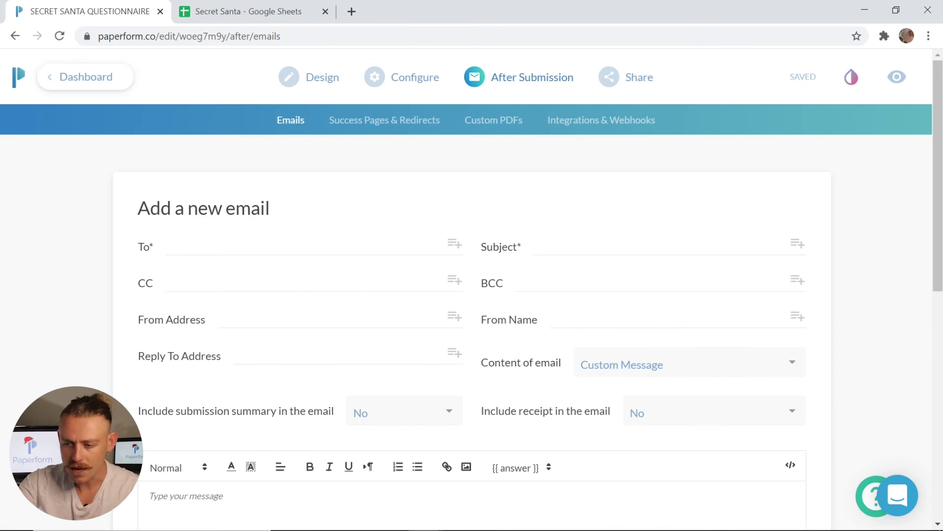
{"action": "left_click", "coordinate": [541, 245]}
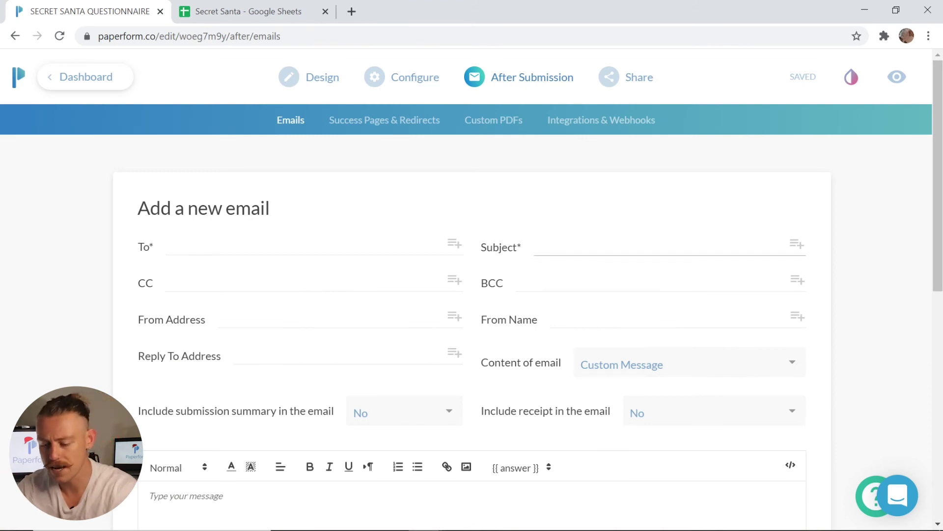
{"action": "type", "text": "Secret San"}
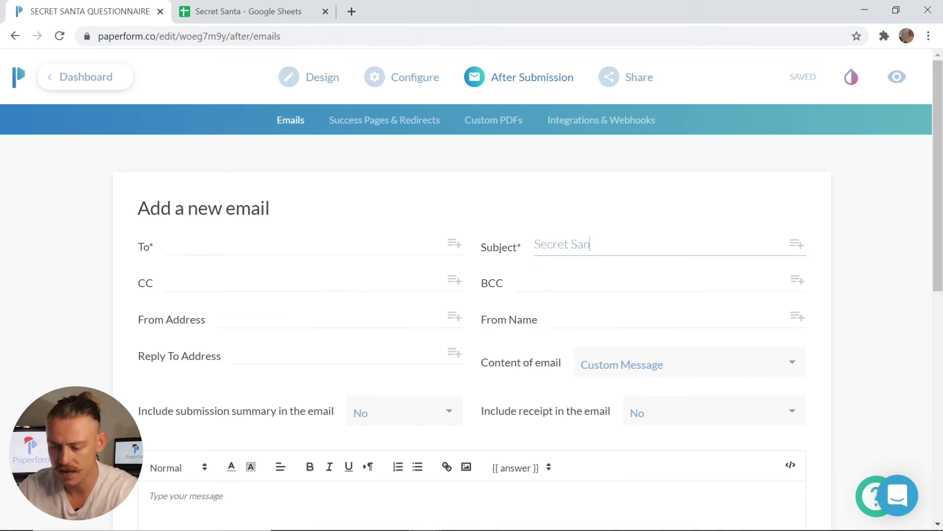
{"action": "type", "text": "ta"}
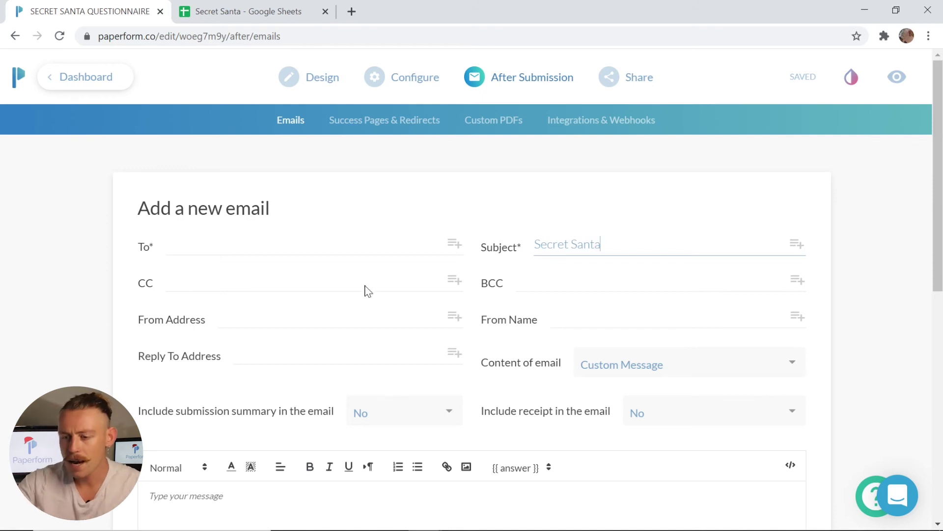
{"action": "left_click", "coordinate": [453, 254]}
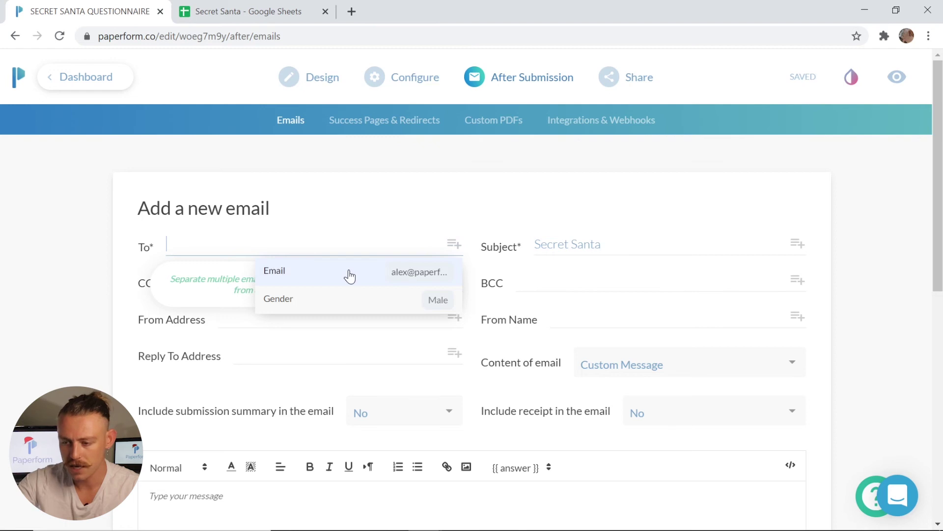
{"action": "left_click", "coordinate": [350, 273]}
{"action": "left_click", "coordinate": [235, 354]}
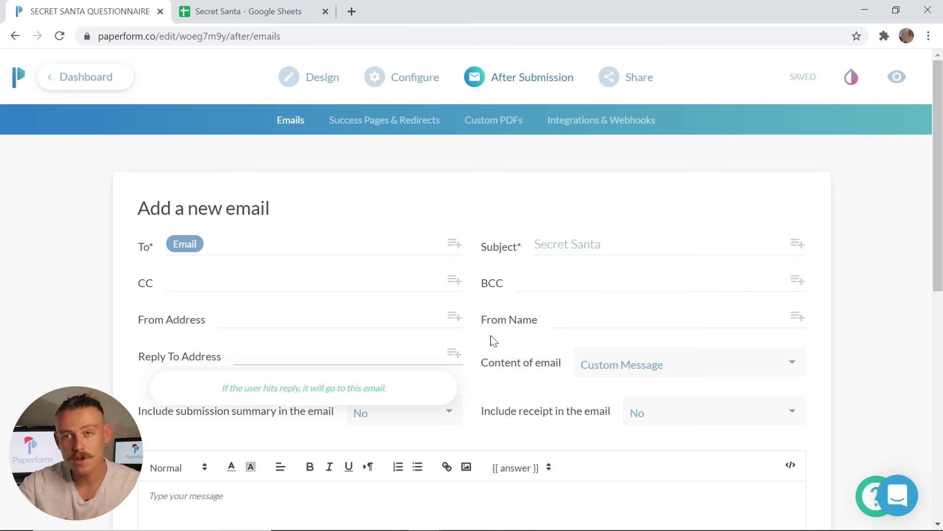
Step: Keep the content as a custom message and begin the body with 'Hi' plus the First name answer tag
{"action": "scroll", "coordinate": [491, 337], "scroll_direction": "down", "scroll_amount": 3}
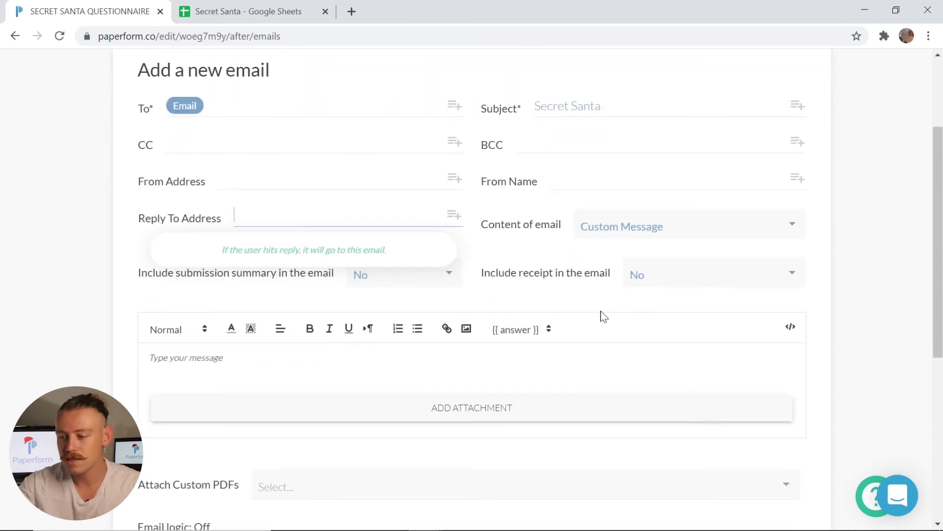
{"action": "left_click", "coordinate": [684, 238]}
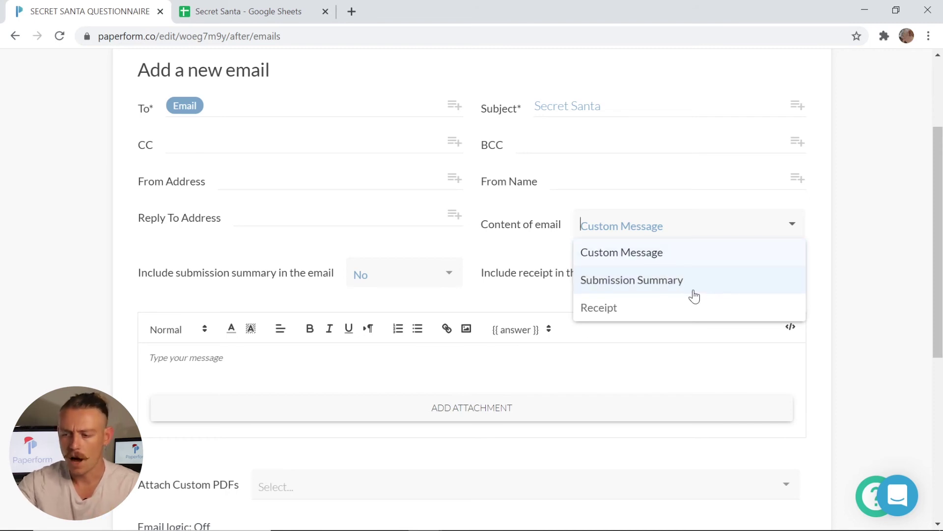
{"action": "left_click", "coordinate": [649, 249]}
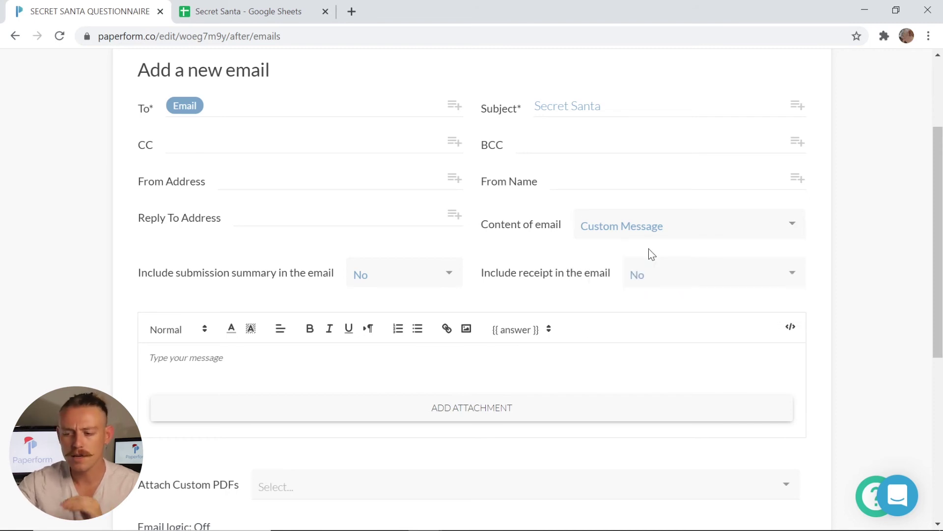
{"action": "left_click", "coordinate": [229, 380]}
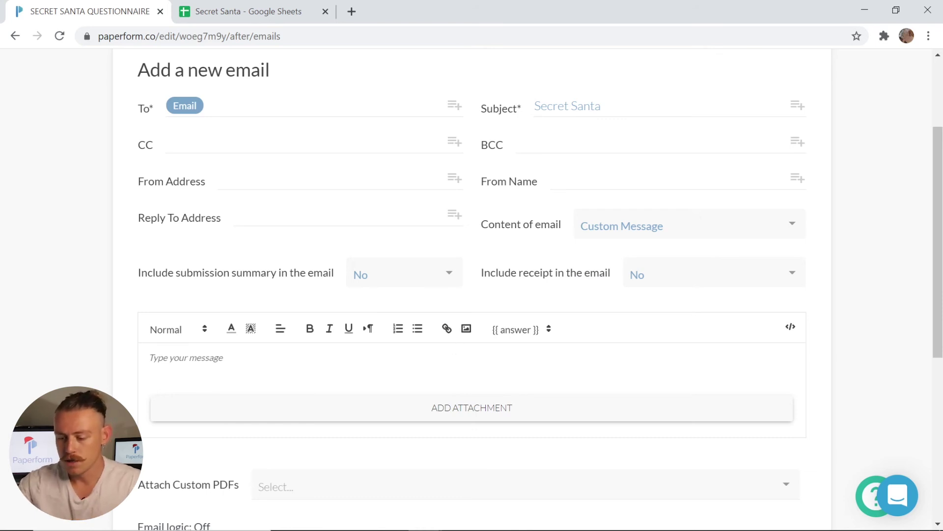
{"action": "type", "text": "Hi"}
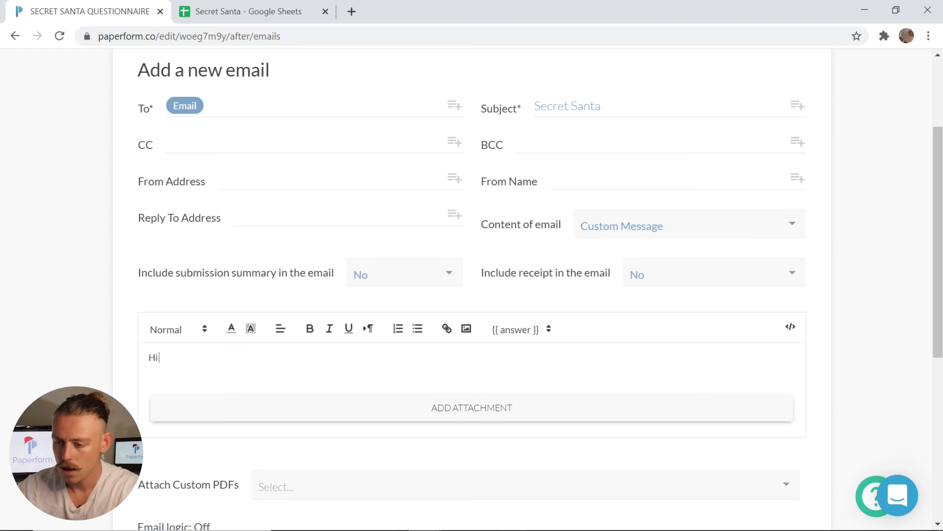
{"action": "left_click", "coordinate": [525, 336]}
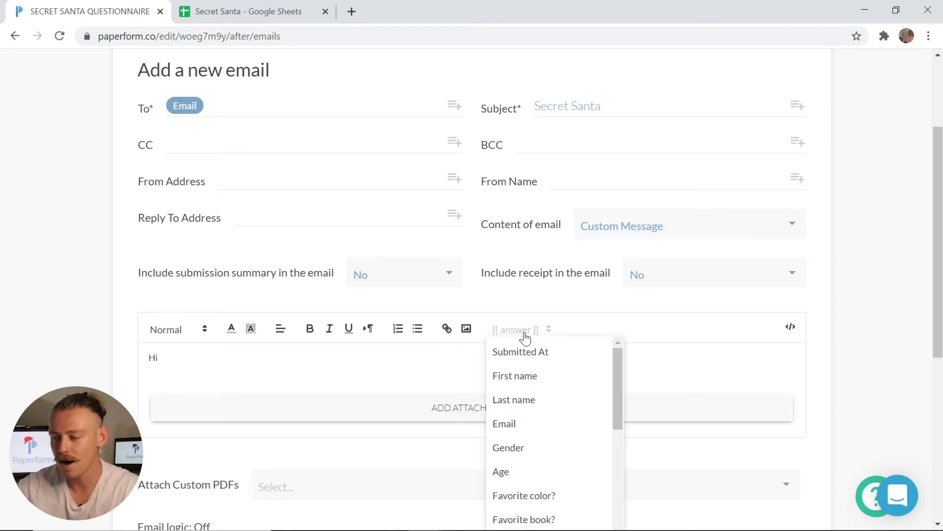
{"action": "left_click", "coordinate": [543, 381]}
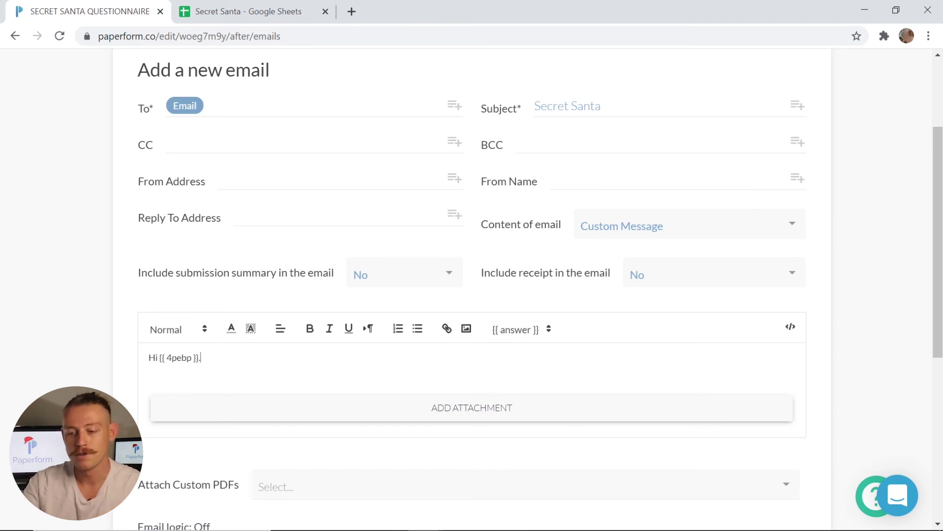
Step: Write the thank-you for joining the Secret Santa gift Exchange, the contact note, and 'Thanks!'
{"action": "key", "text": "Return"}
{"action": "key", "text": "Return"}
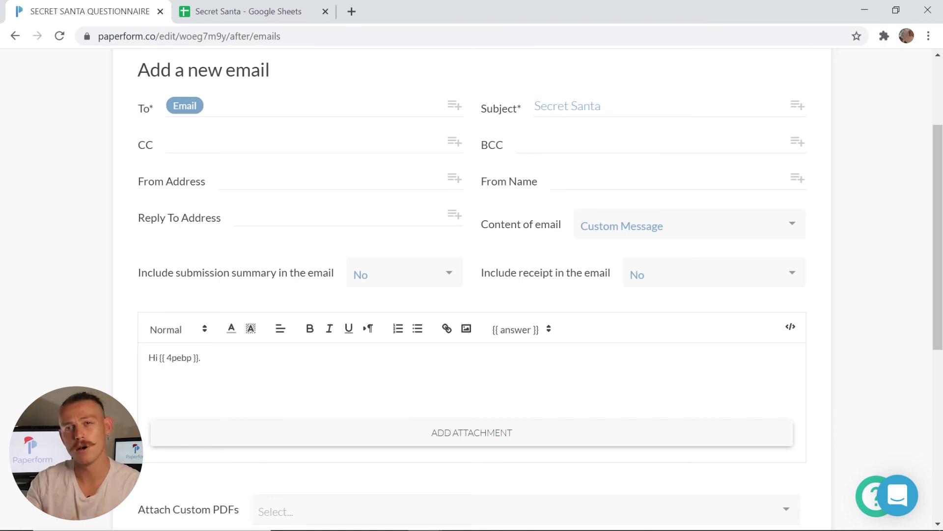
{"action": "type", "text": "T"}
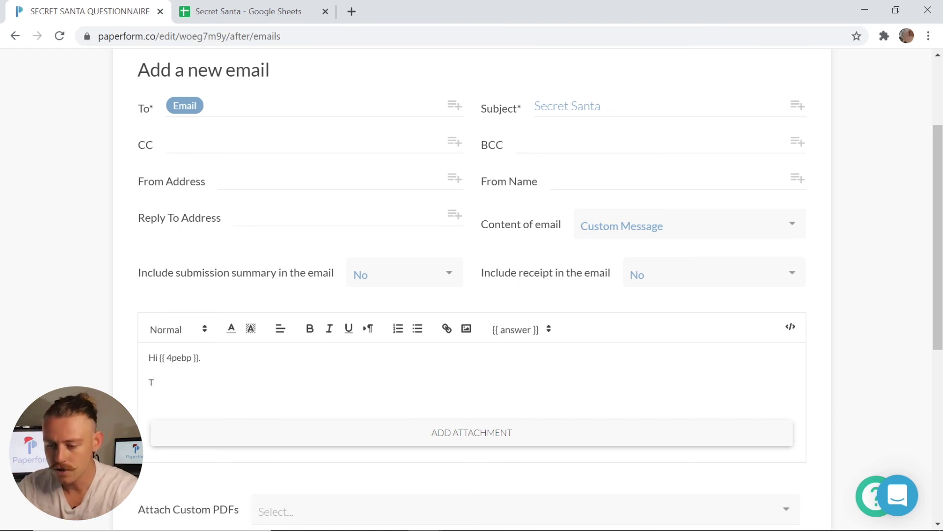
{"action": "type", "text": "hank you so much"}
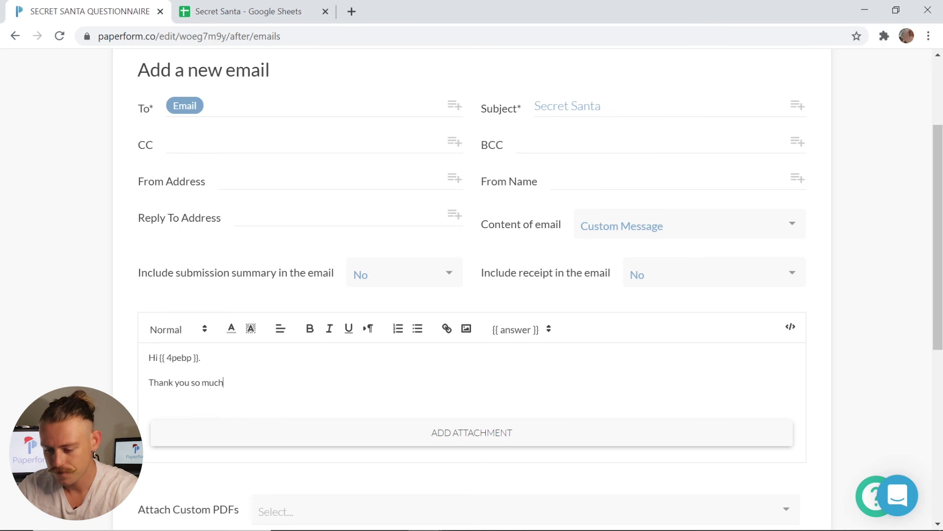
{"action": "type", "text": " for signing up "}
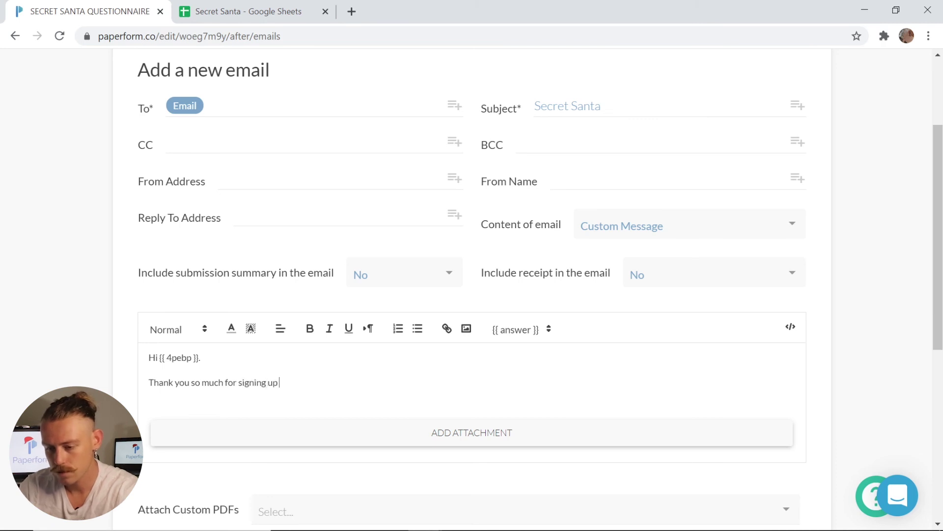
{"action": "type", "text": "for our "}
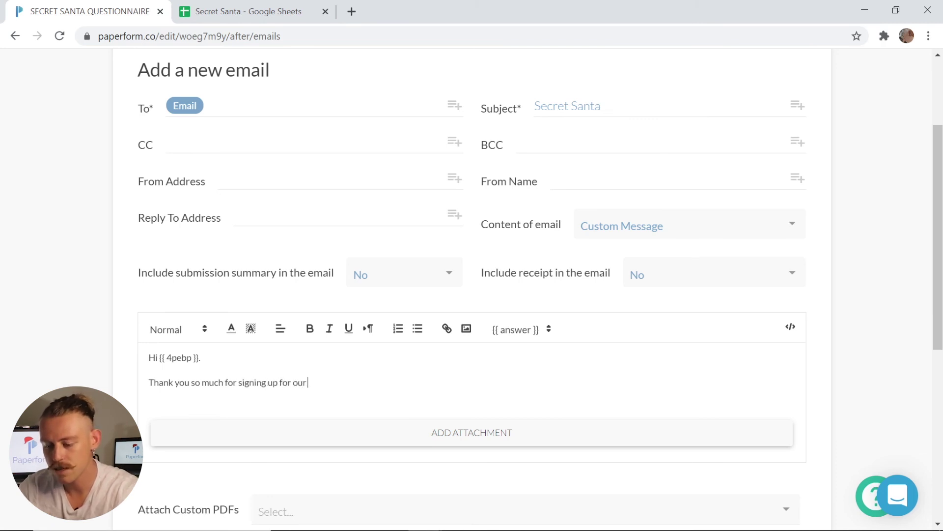
{"action": "type", "text": "Secret Santa gi"}
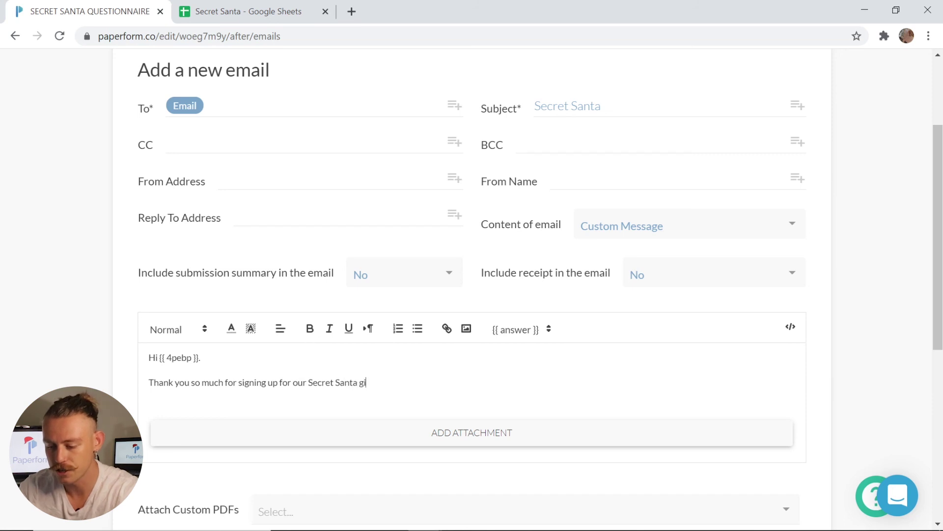
{"action": "type", "text": "ft Exchand"}
{"action": "key", "text": "BackSpace"}
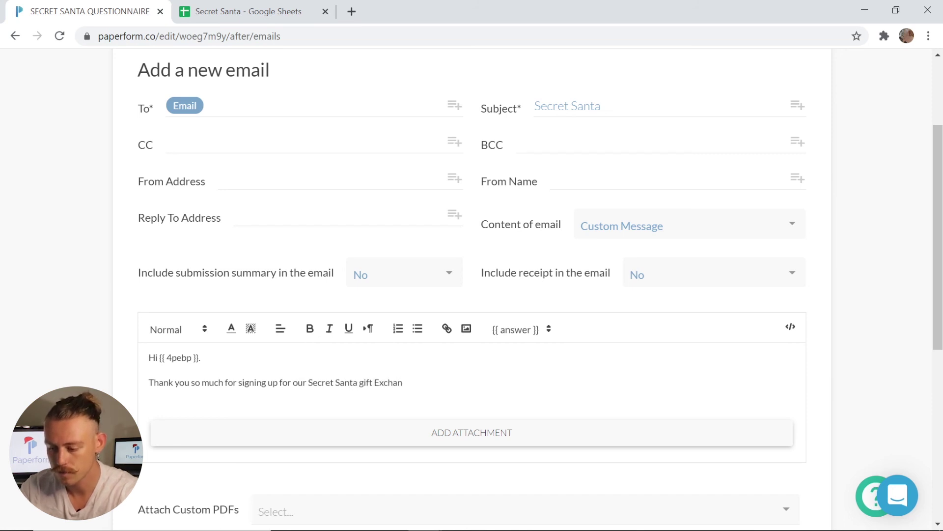
{"action": "type", "text": "ge."}
{"action": "key", "text": "Return"}
{"action": "type", "text": "We will c"}
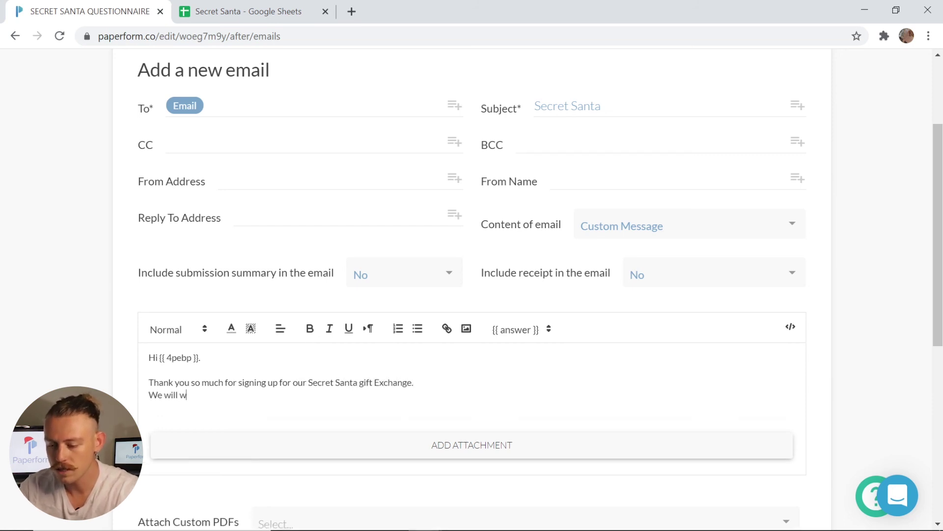
{"action": "type", "text": "ontact once"}
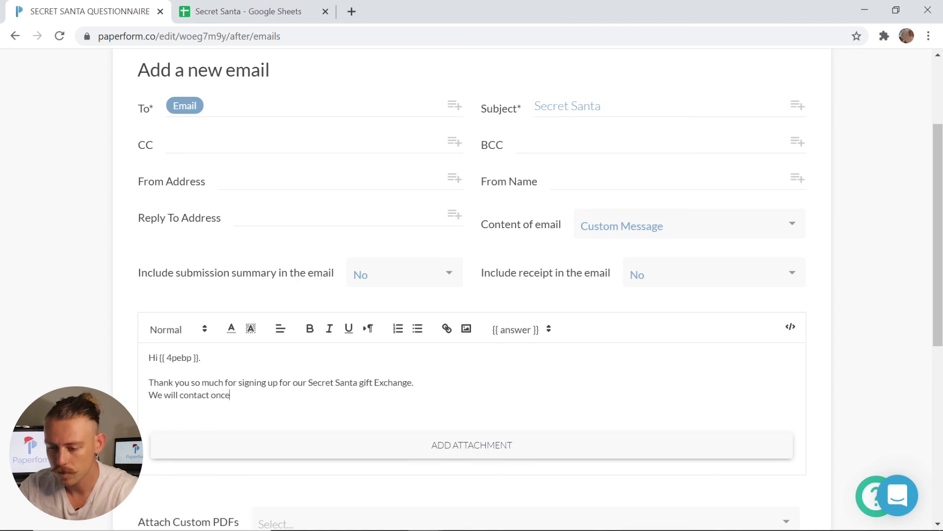
{"action": "type", "text": " all members have "}
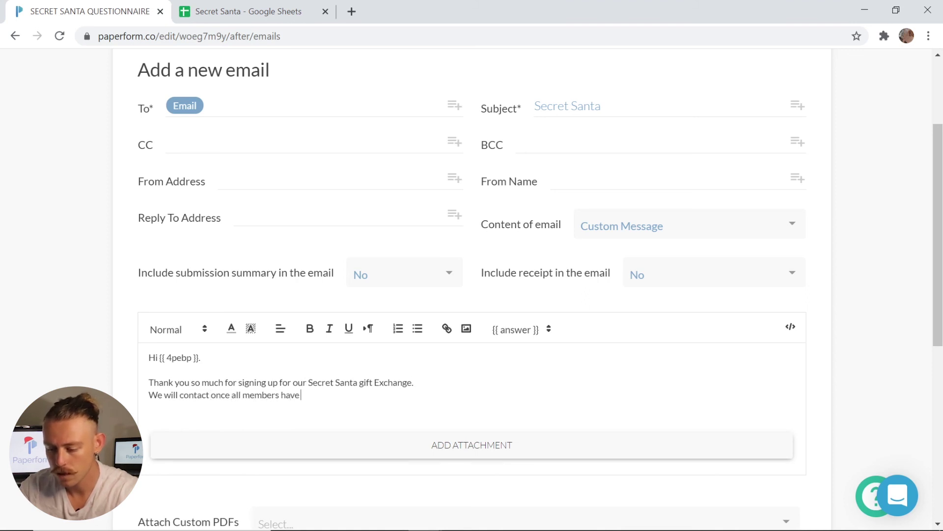
{"action": "type", "text": "enlisted and"}
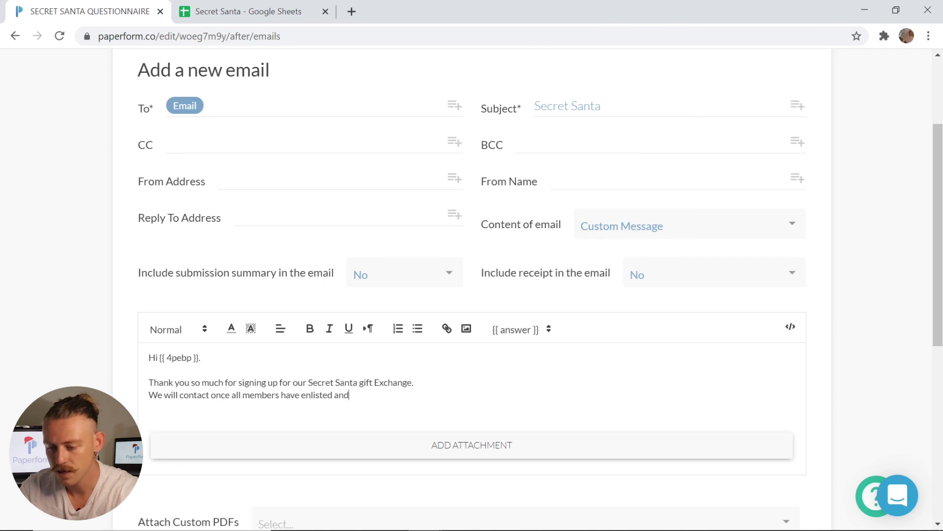
{"action": "type", "text": " your"}
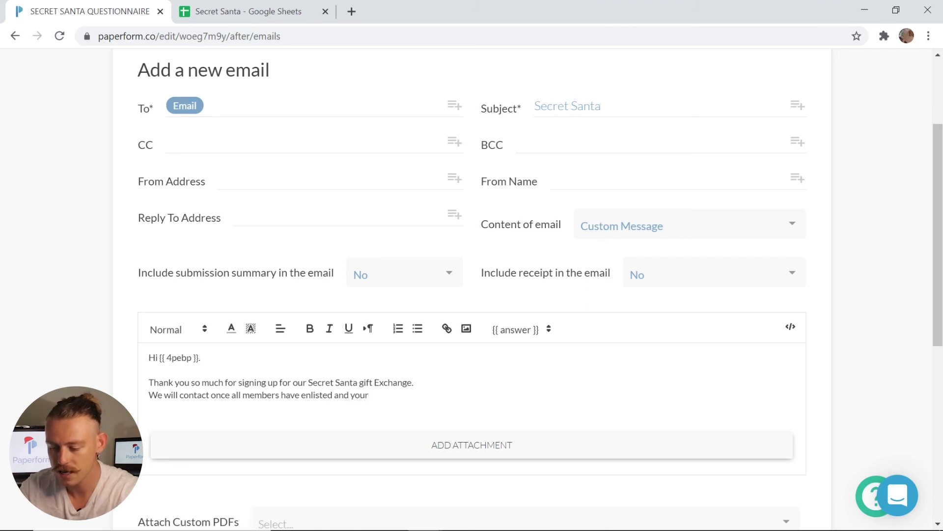
{"action": "type", "text": " Secret Santa"}
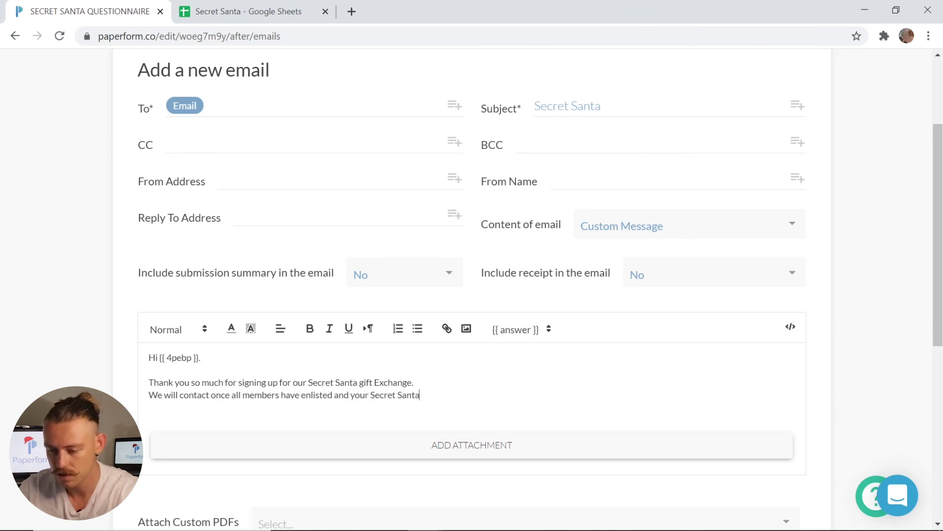
{"action": "type", "text": " has been found!"}
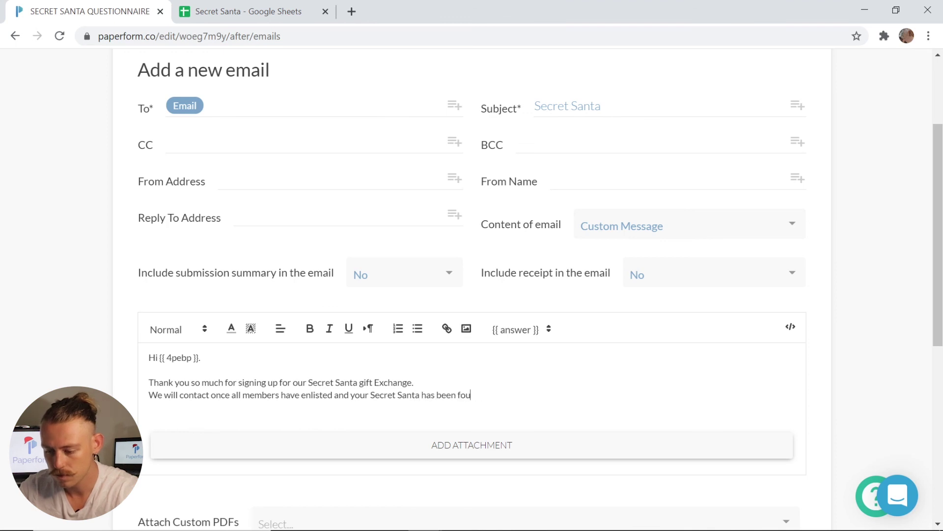
{"action": "key", "text": "Return"}
{"action": "key", "text": "Return"}
{"action": "type", "text": "Thanks!"}
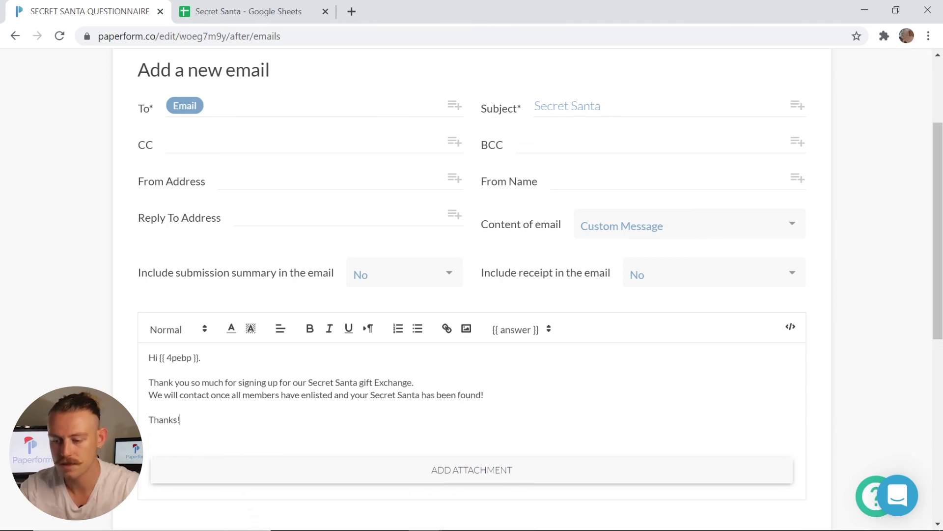
{"action": "scroll", "coordinate": [351, 382], "scroll_direction": "down", "scroll_amount": 4}
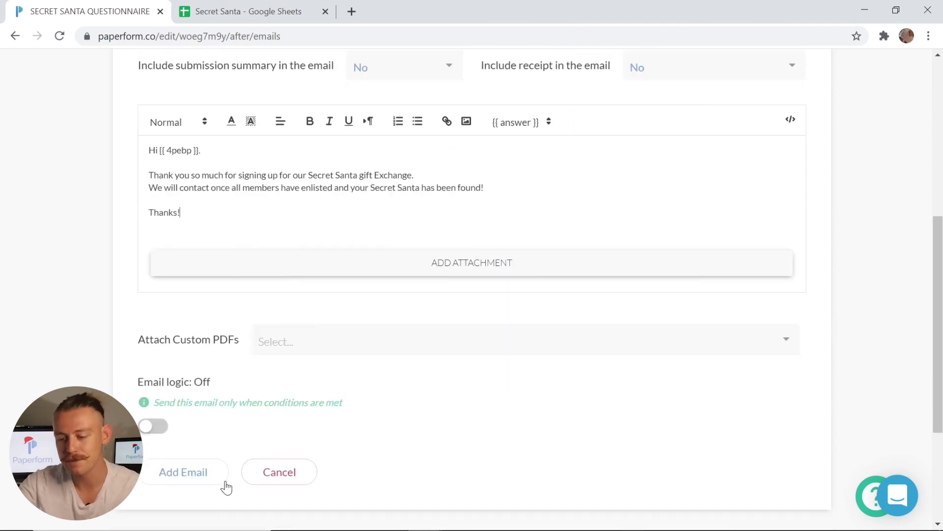
Step: Save the auto-reply email and open the Configure Details page for SECRET SANTA QUESTIONNAIRE
{"action": "left_click", "coordinate": [209, 474]}
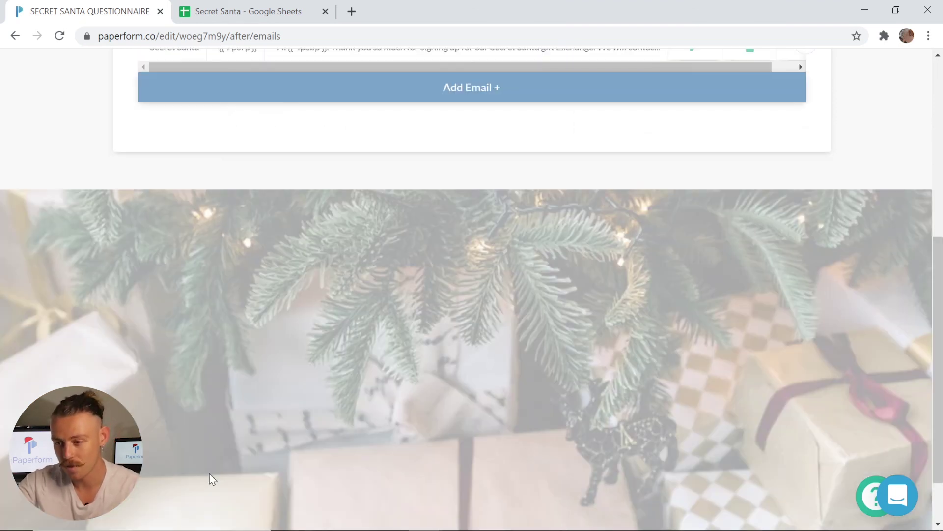
{"action": "scroll", "coordinate": [446, 391], "scroll_direction": "up", "scroll_amount": 7}
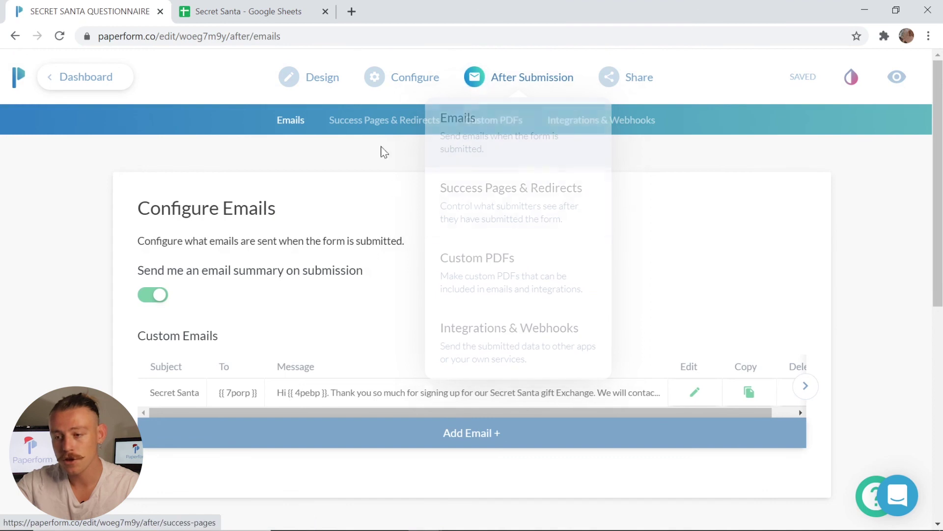
{"action": "left_click", "coordinate": [399, 79]}
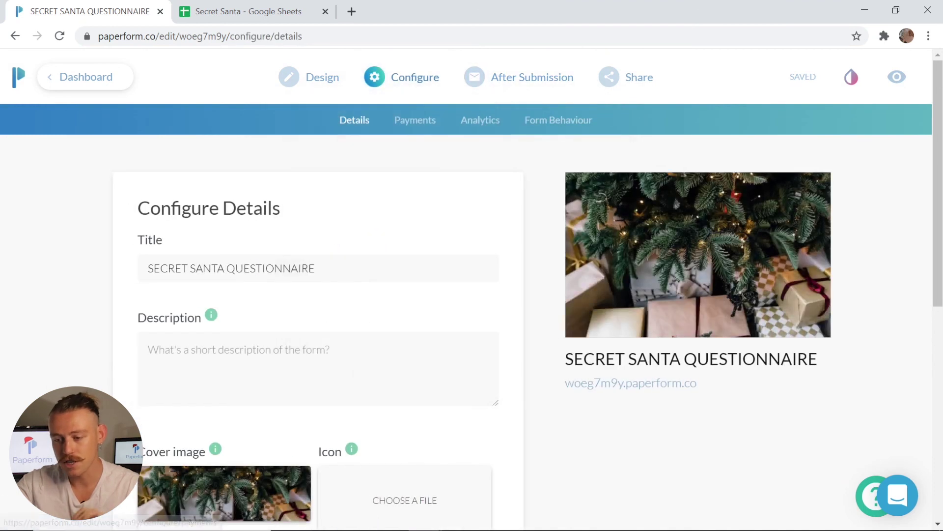
{"action": "left_click_drag", "start_coordinate": [250, 267], "coordinate": [255, 268]}
{"action": "scroll", "coordinate": [274, 320], "scroll_direction": "down", "scroll_amount": 3}
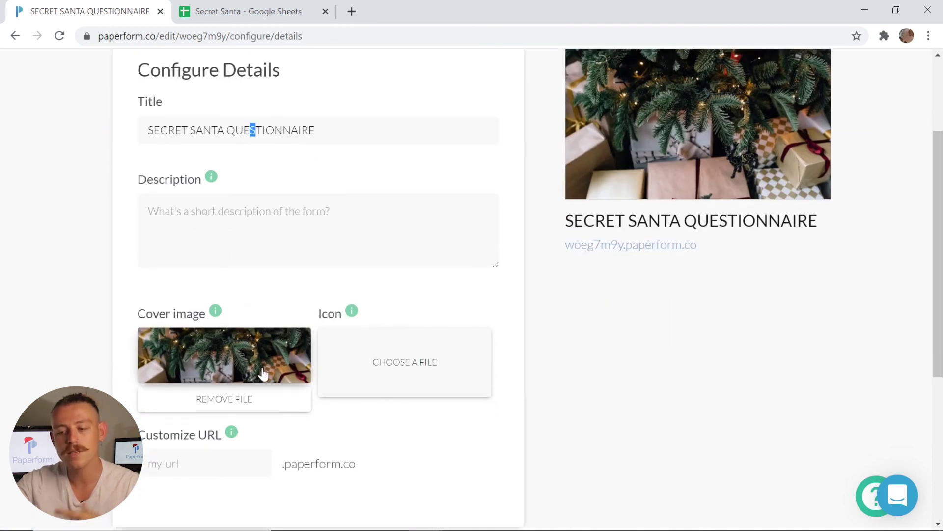
{"action": "scroll", "coordinate": [263, 373], "scroll_direction": "up", "scroll_amount": 3}
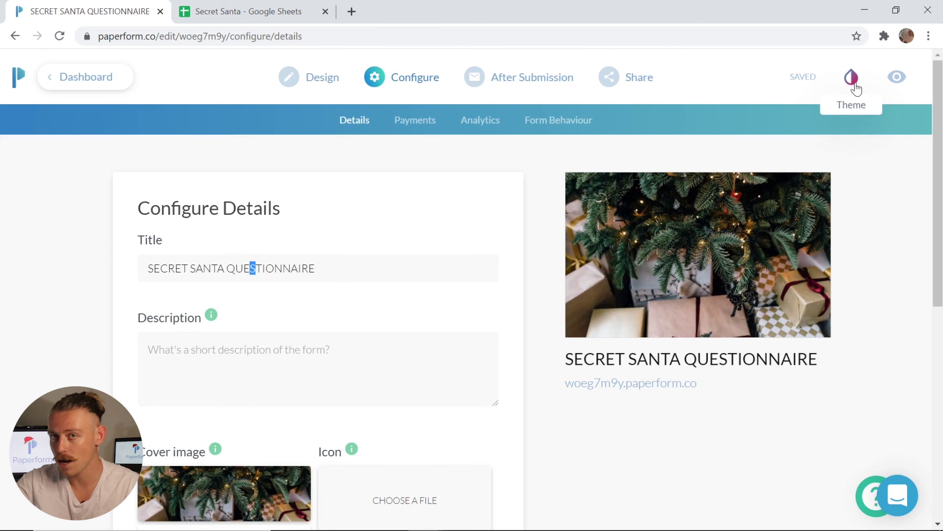
Step: Open the Theme editor, browse Translations, UI Elements and Typography, then return to Theme Settings
{"action": "left_click", "coordinate": [852, 78]}
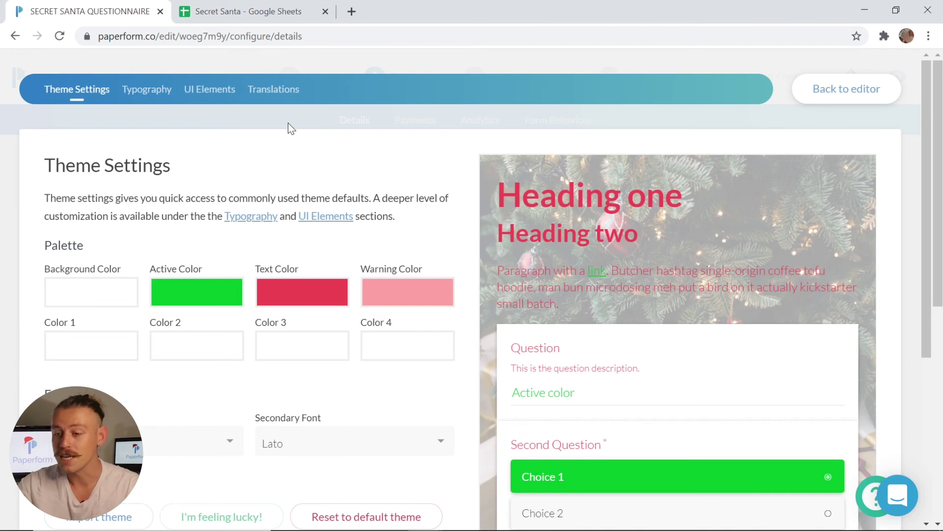
{"action": "left_click", "coordinate": [284, 97]}
{"action": "left_click", "coordinate": [210, 94]}
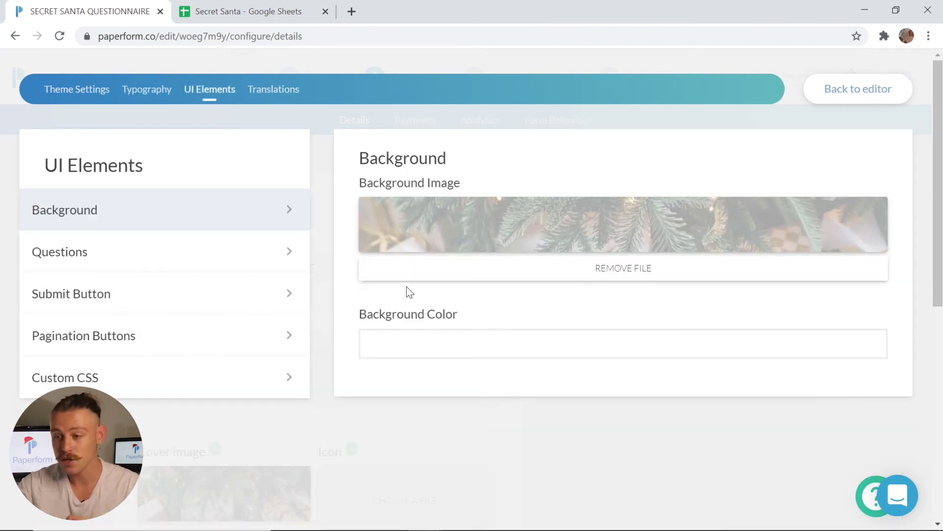
{"action": "left_click", "coordinate": [148, 99]}
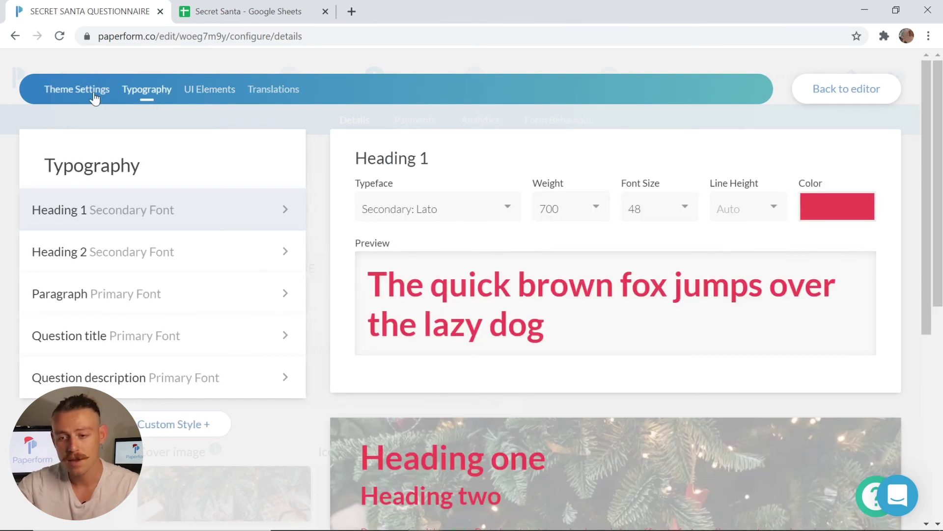
{"action": "left_click", "coordinate": [77, 92]}
{"action": "scroll", "coordinate": [341, 285], "scroll_direction": "down", "scroll_amount": 1}
{"action": "scroll", "coordinate": [341, 307], "scroll_direction": "down", "scroll_amount": 2}
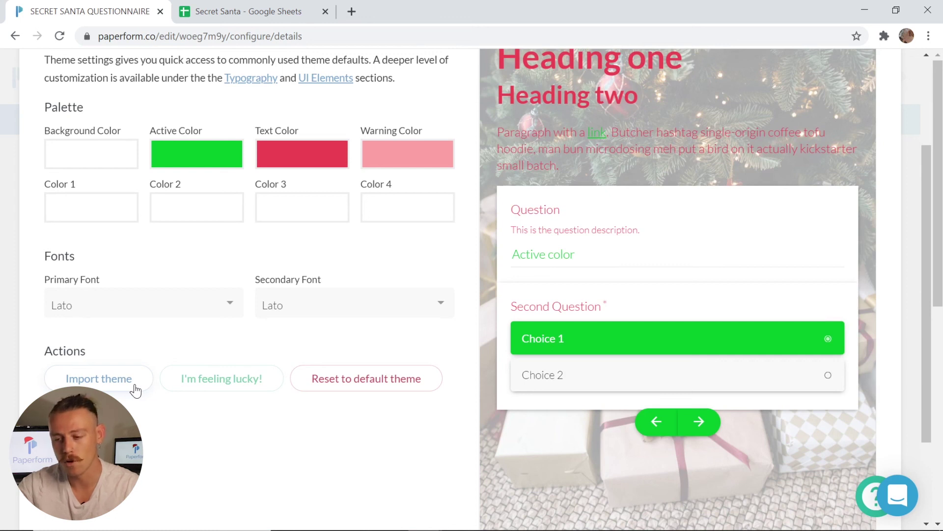
{"action": "scroll", "coordinate": [136, 391], "scroll_direction": "up", "scroll_amount": 3}
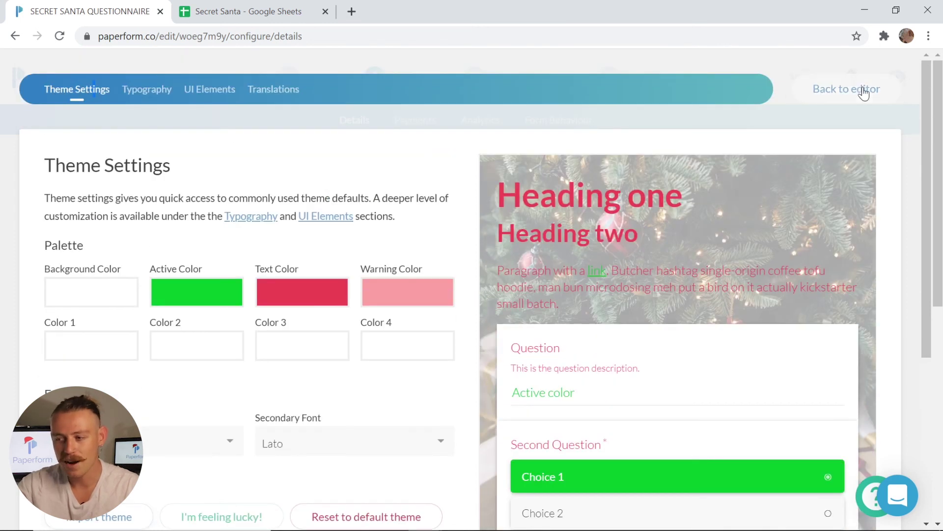
Step: Close the Theme panel with Back to editor, returning to Configure Details
{"action": "left_click", "coordinate": [860, 89]}
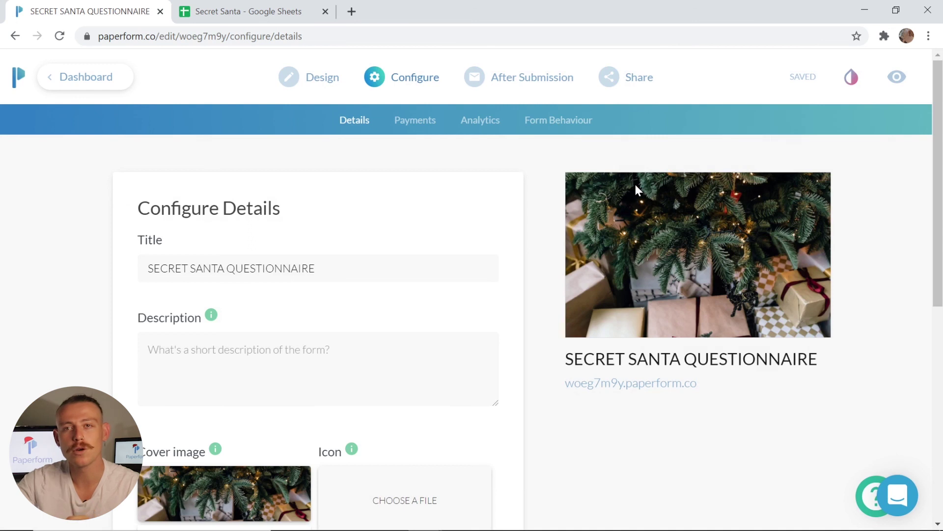